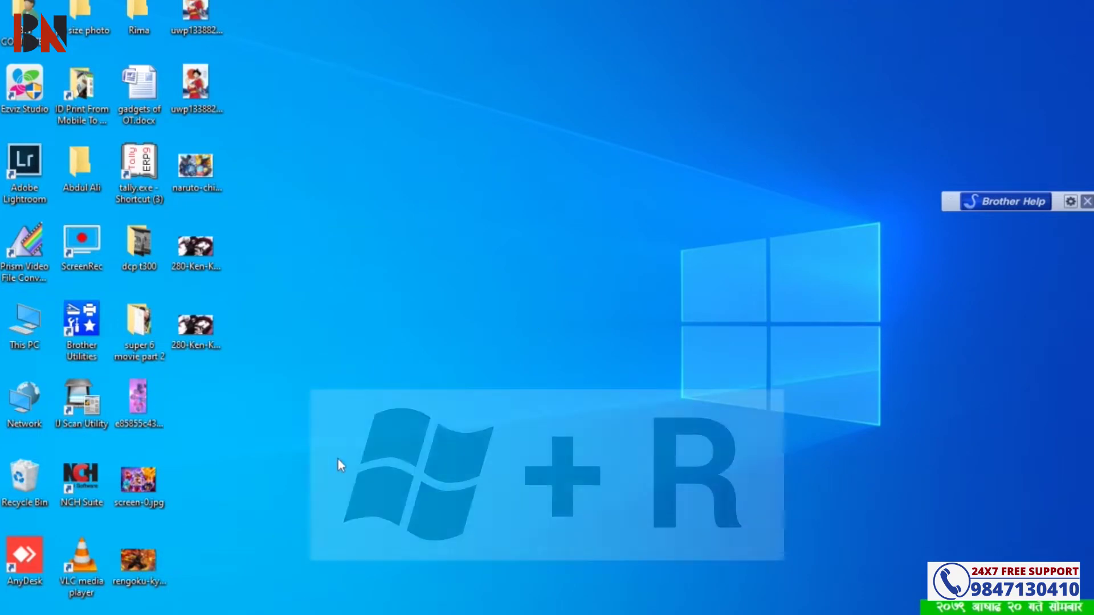
Open the Devices and Printers window by running the command "control printers"
key(super+r)
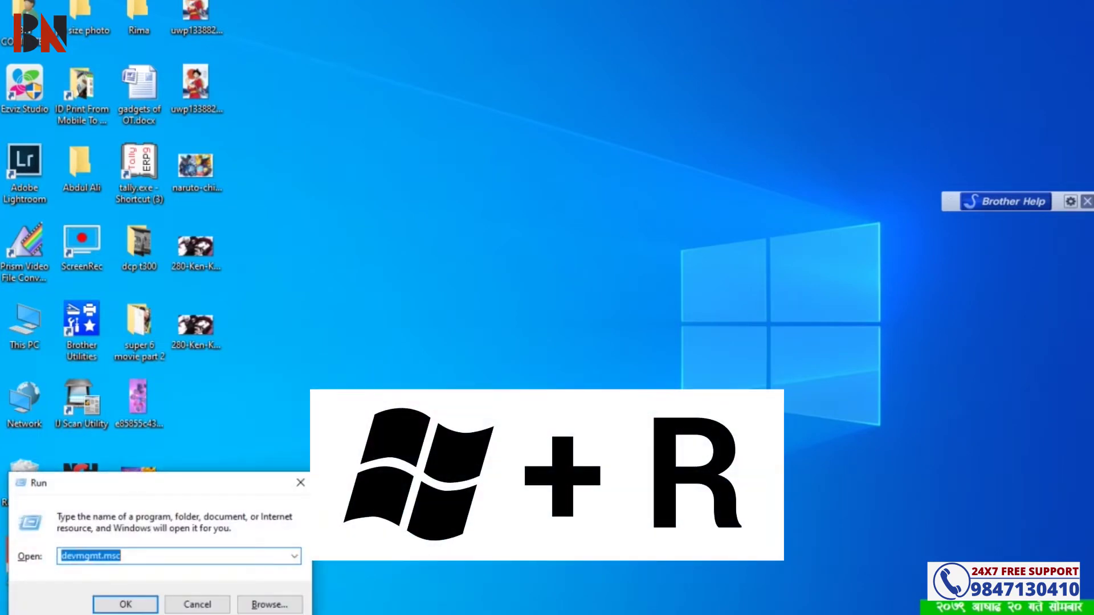
text(control pri)
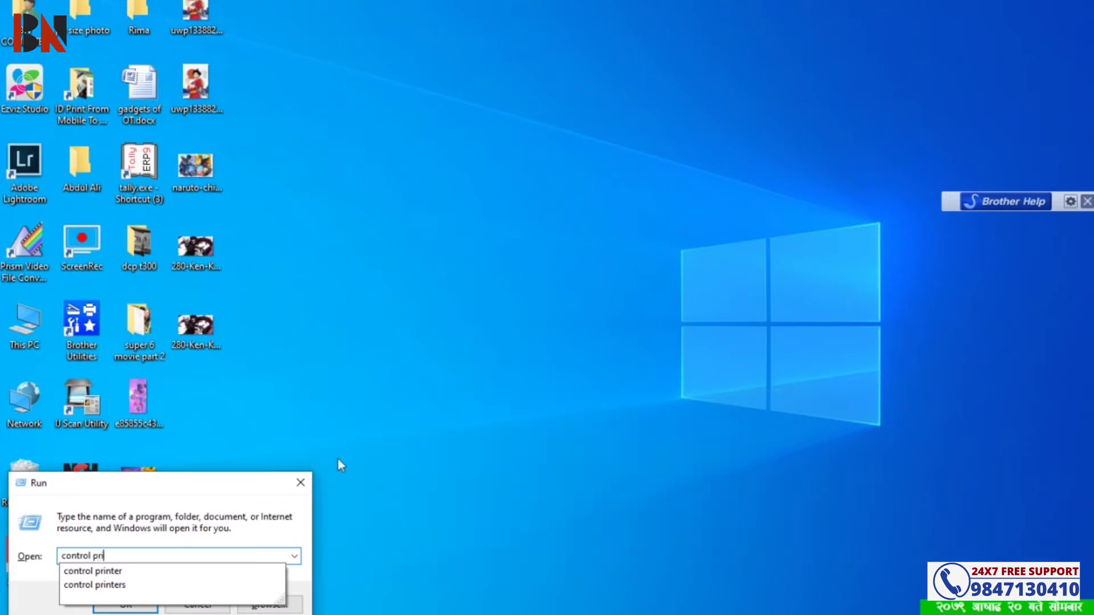
text(tner)
key(BackSpace)
key(BackSpace)
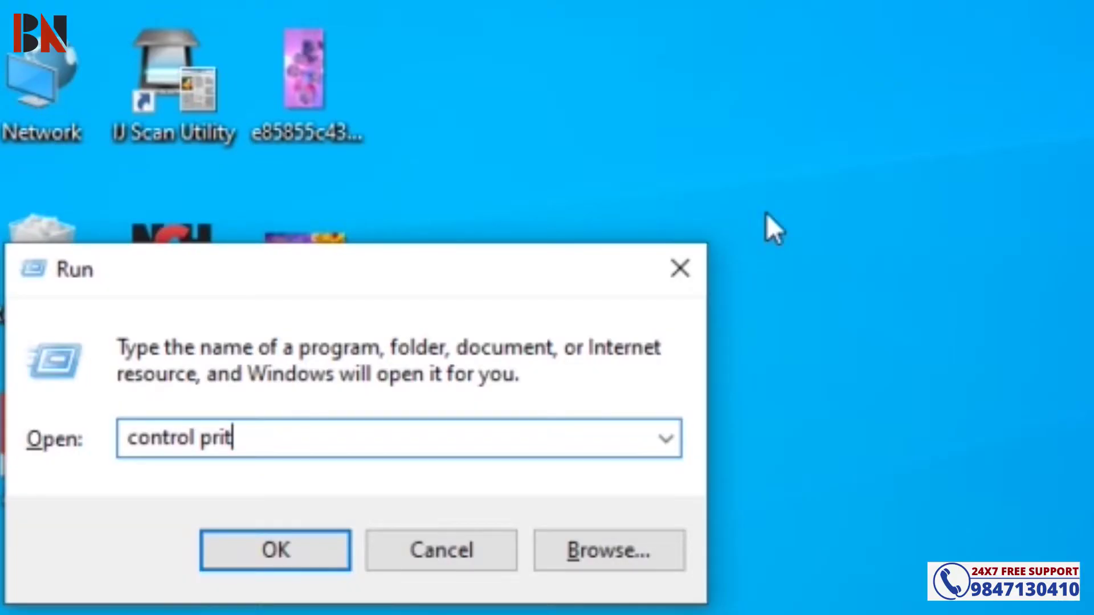
text(ters)
key(BackSpace)
key(BackSpace)
key(BackSpace)
key(BackSpace)
key(BackSpace)
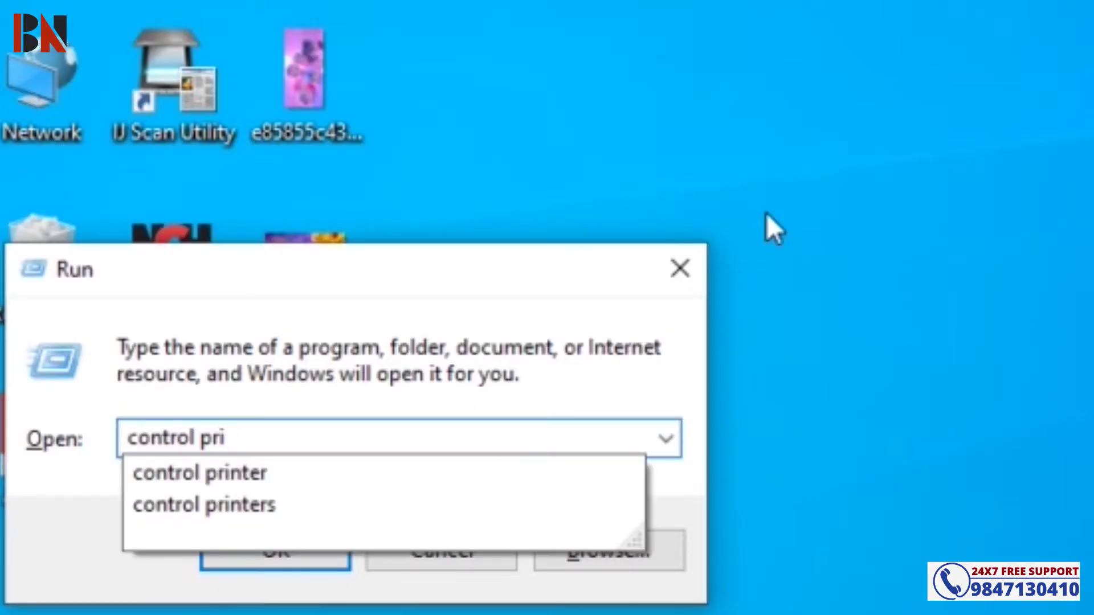
text(nters)
key(Return)
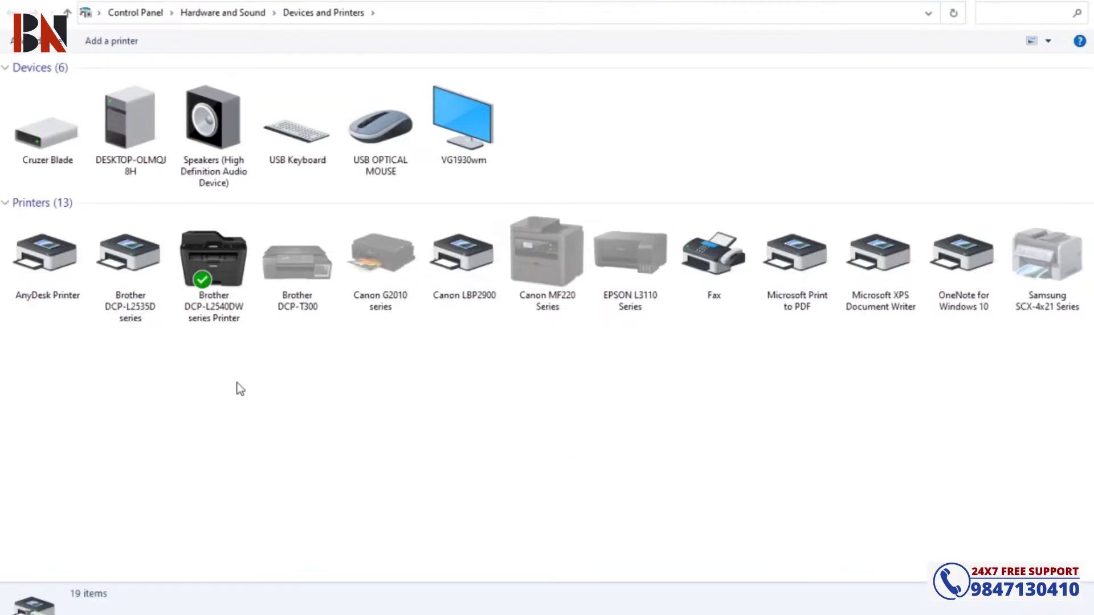
Check the status and available options of the Brother DCP-L2535D series printer
click(141, 314)
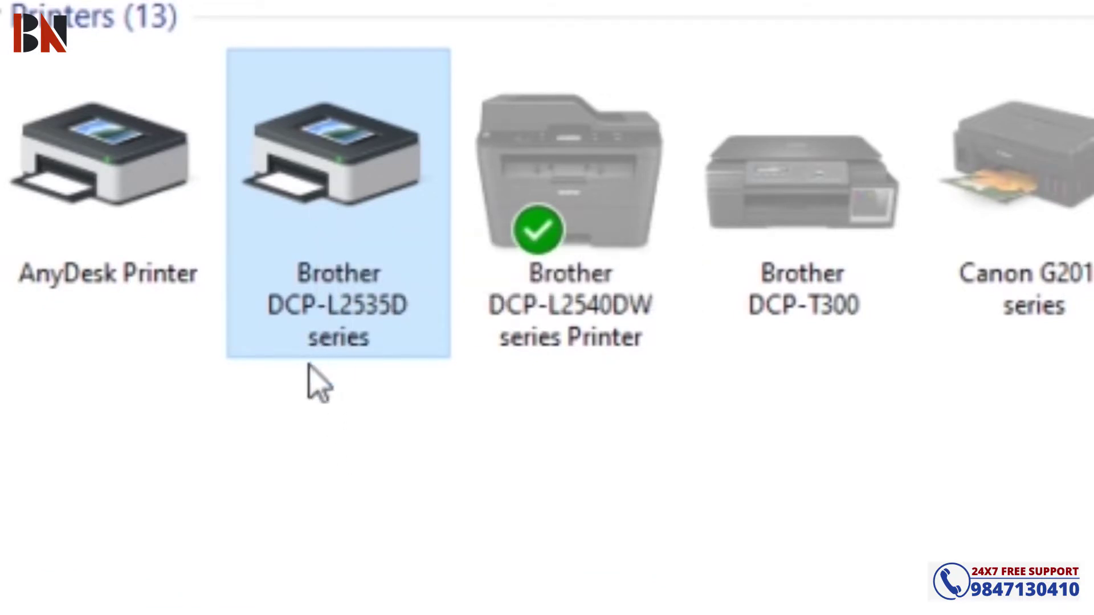
mouse_move(393, 342)
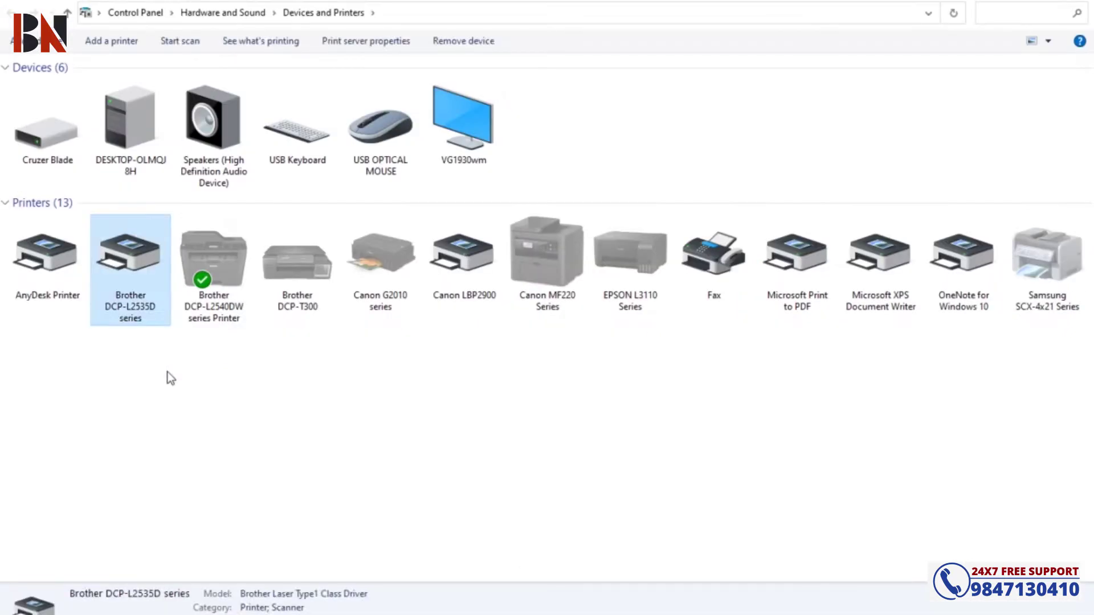
click(988, 384)
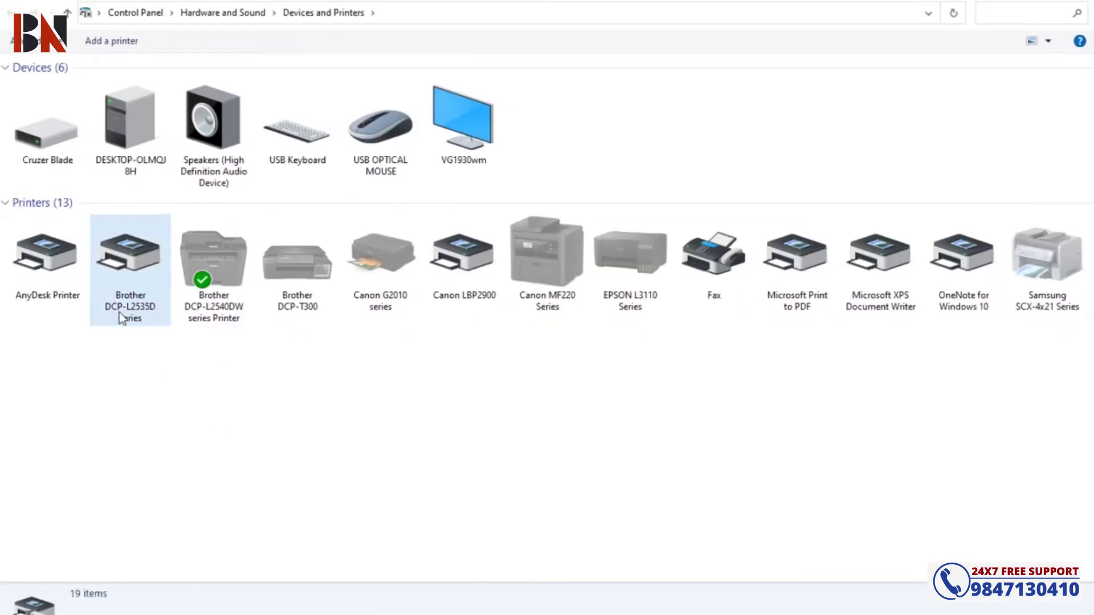
mouse_move(116, 307)
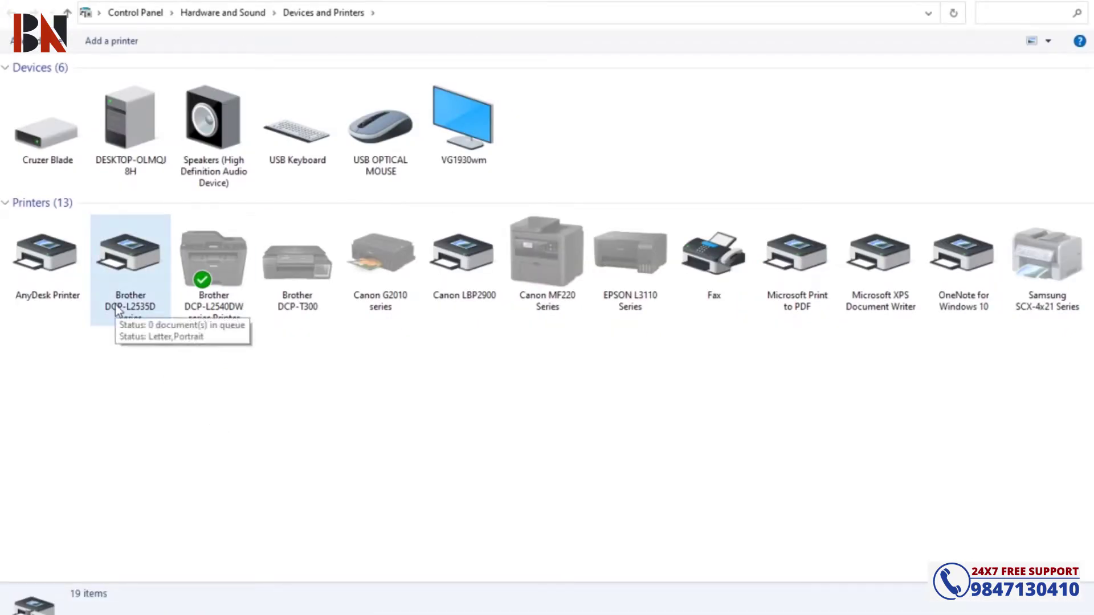
right_click(146, 282)
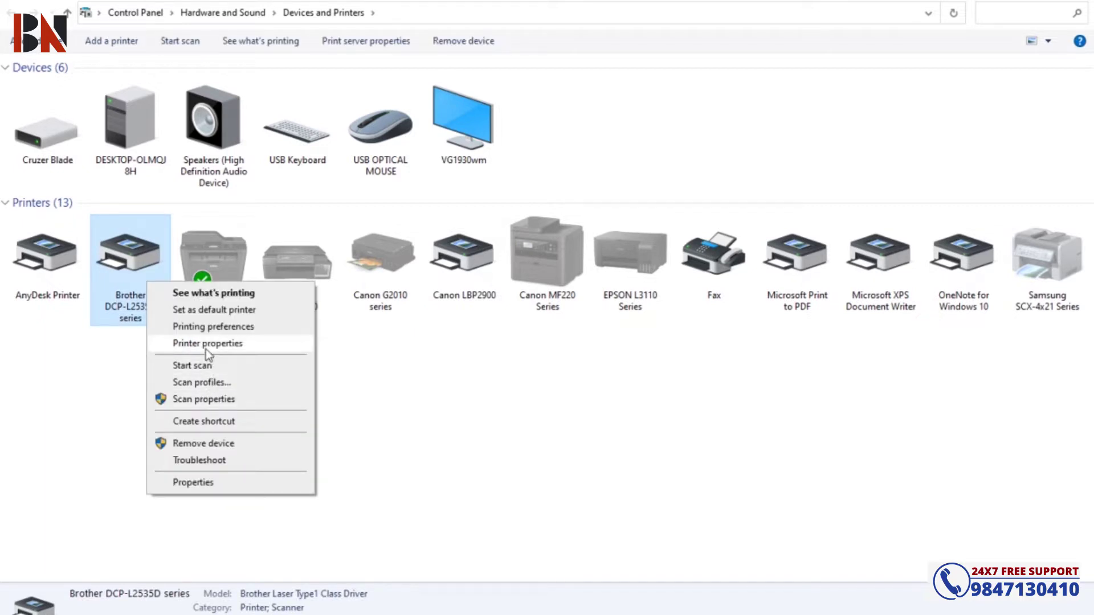
click(480, 436)
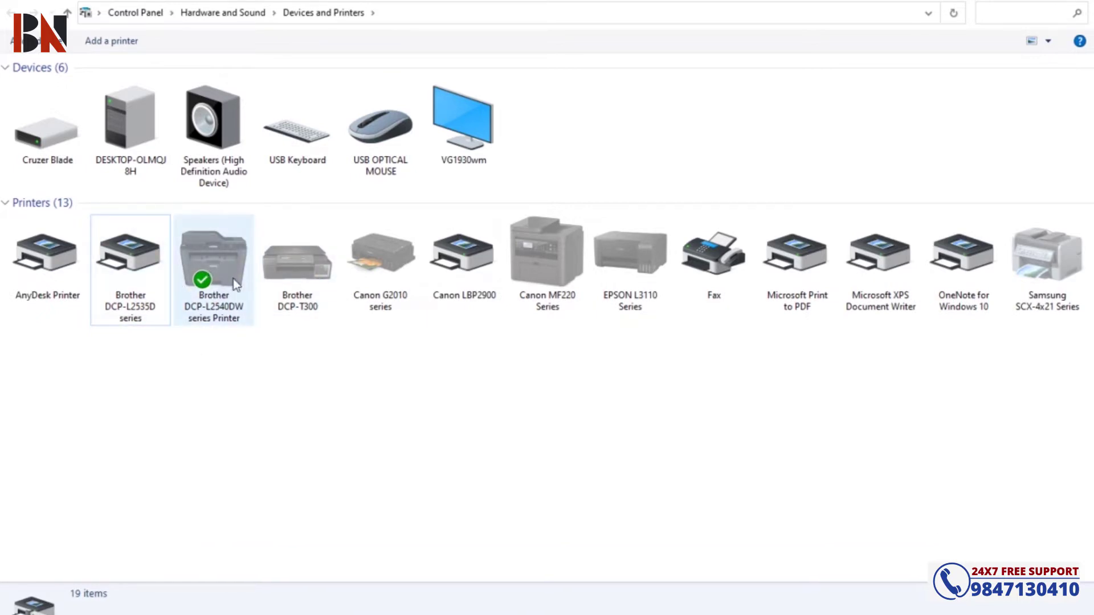
Review the 2-sided / Booklet options in the Brother DCP-L2540DW printing preferences, then close them without changes
right_click(218, 280)
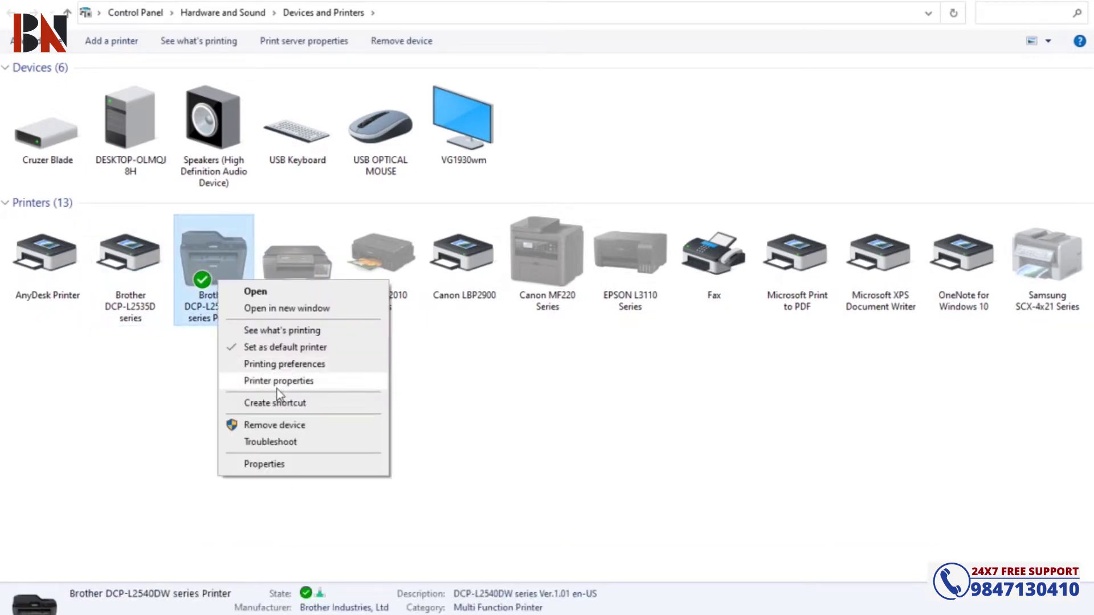
click(278, 364)
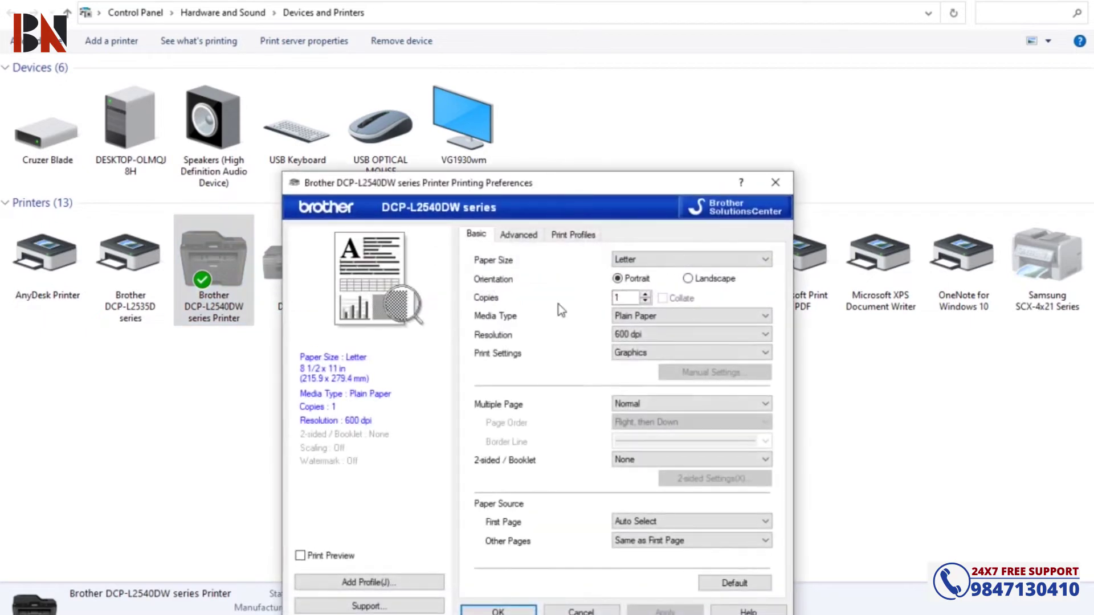
drag(473, 192, 436, 117)
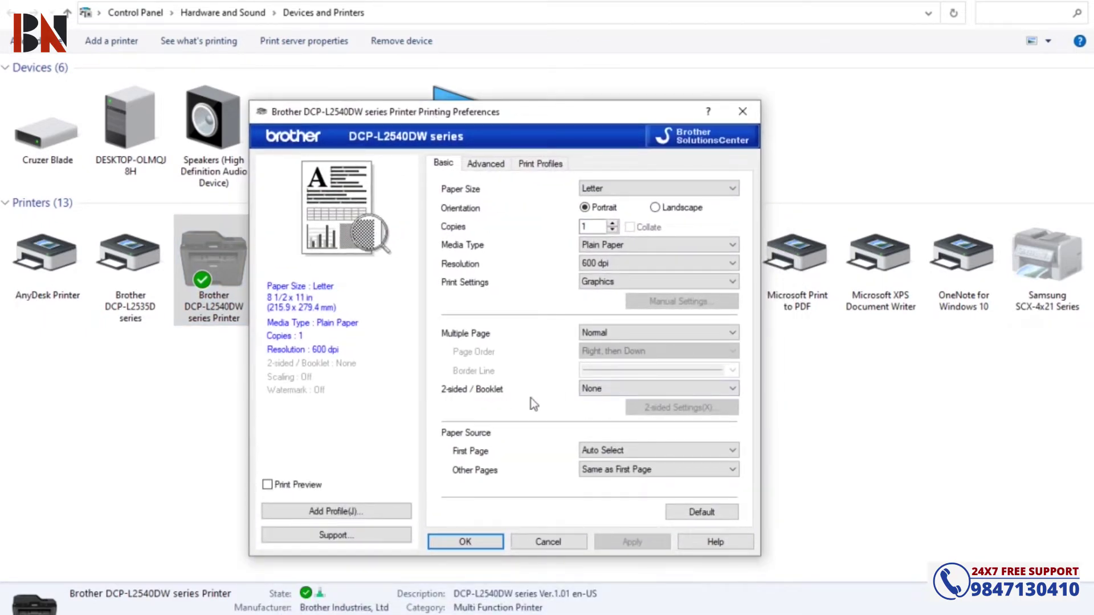
click(656, 389)
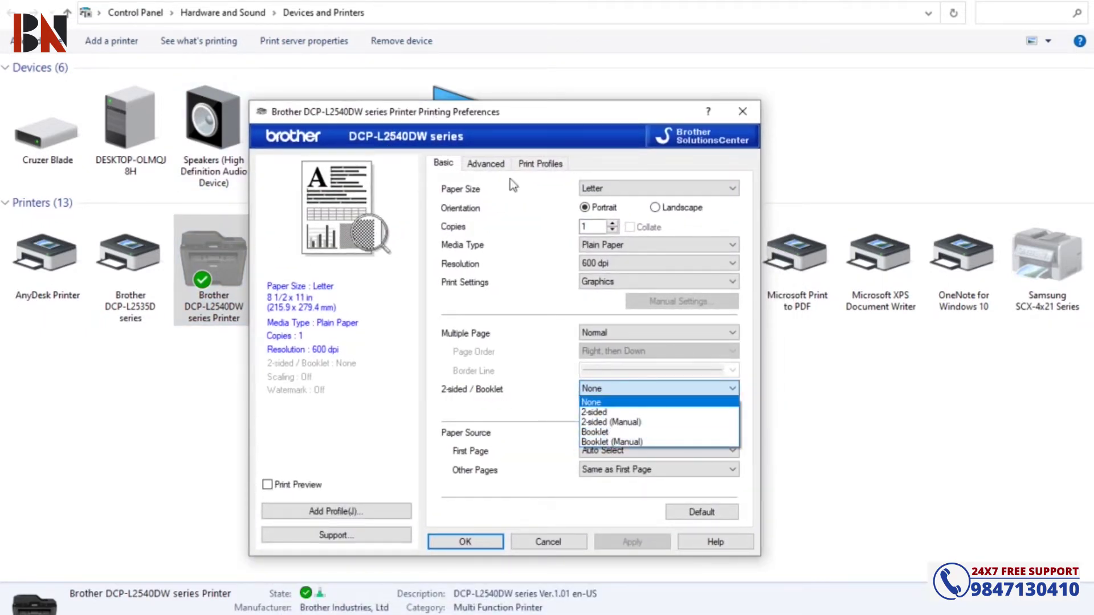
click(527, 165)
click(742, 111)
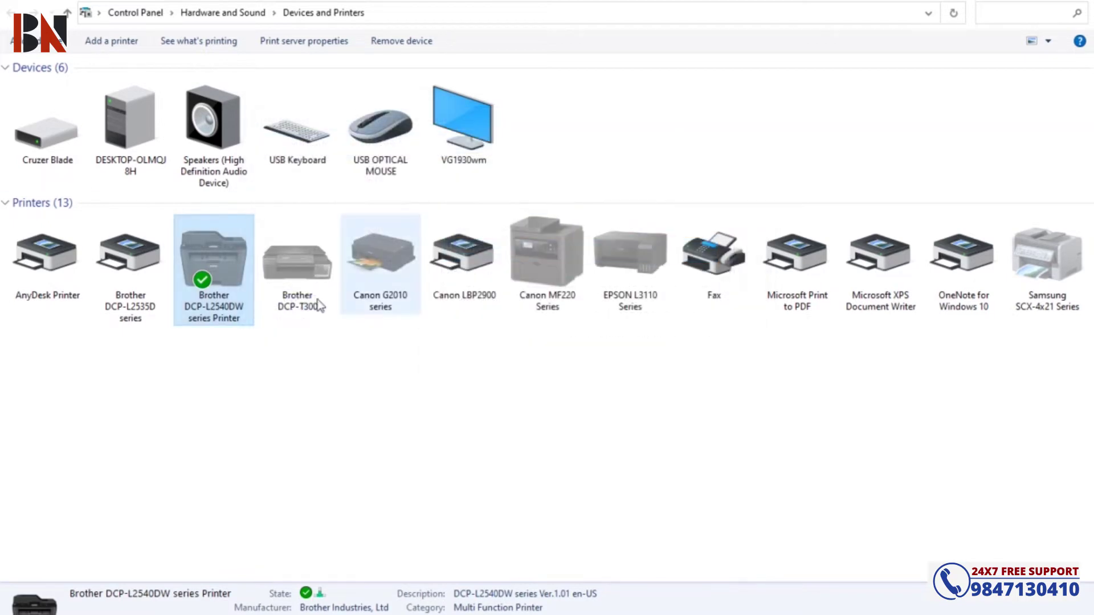
Review the paper and quality settings in the Brother DCP-L2535D printing preferences, then close them without changes
right_click(120, 284)
click(182, 335)
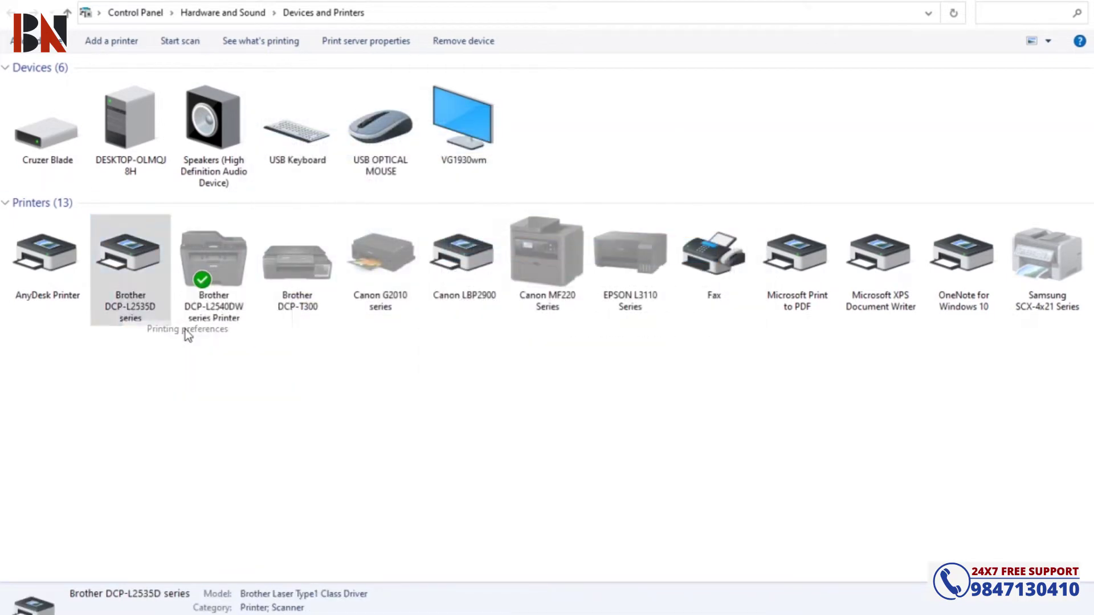
click(252, 306)
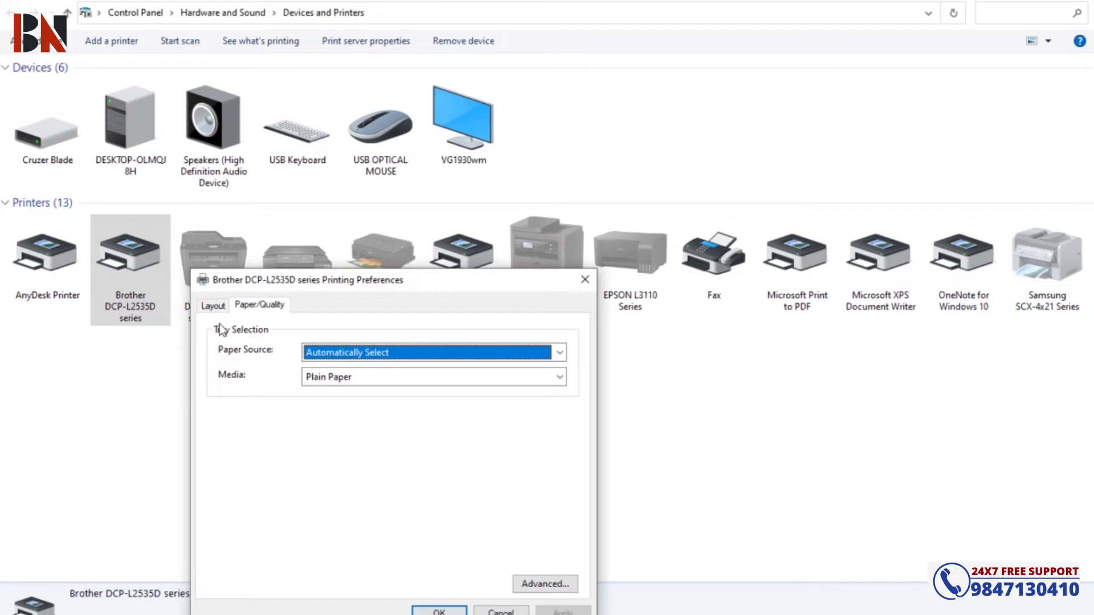
click(585, 280)
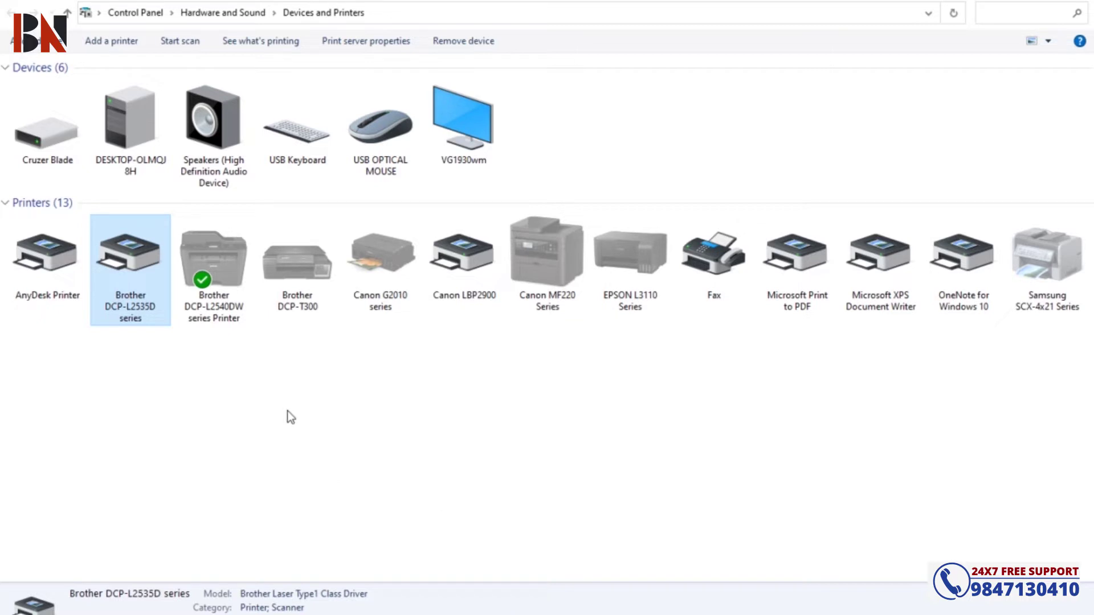
Launch Google Chrome with an existing profile and go to google.com
key(super+r)
text(chrome)
key(Return)
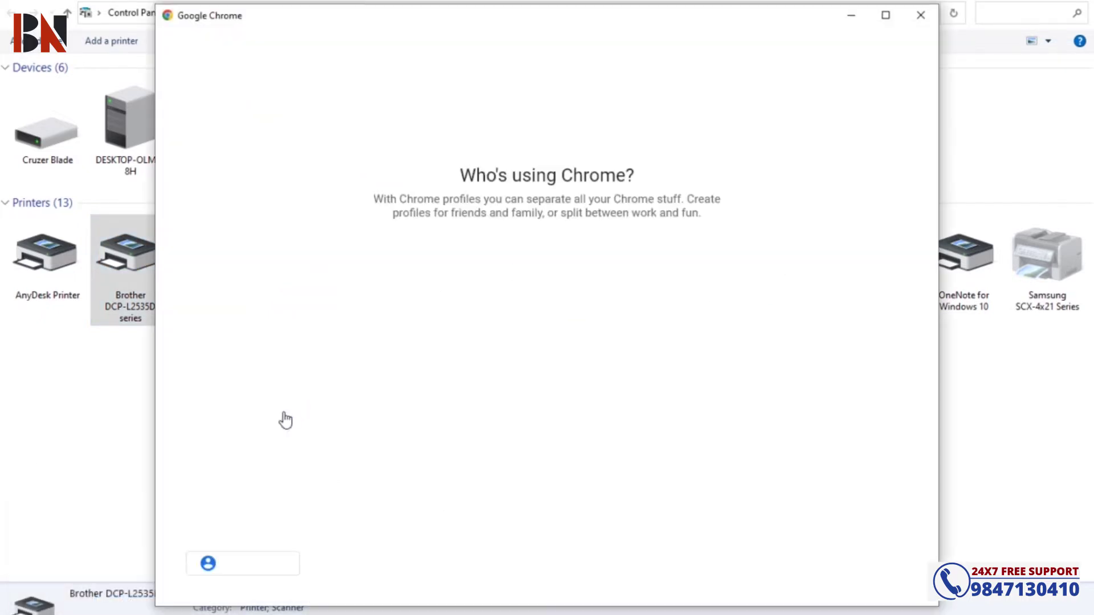
click(607, 270)
text(g)
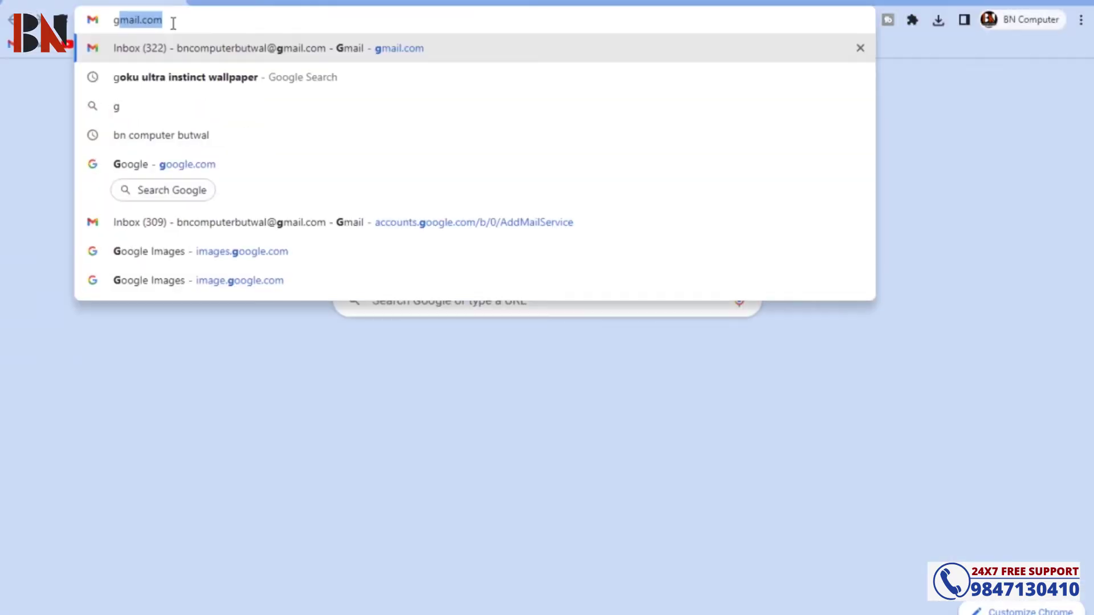
text(oogle.com)
key(Return)
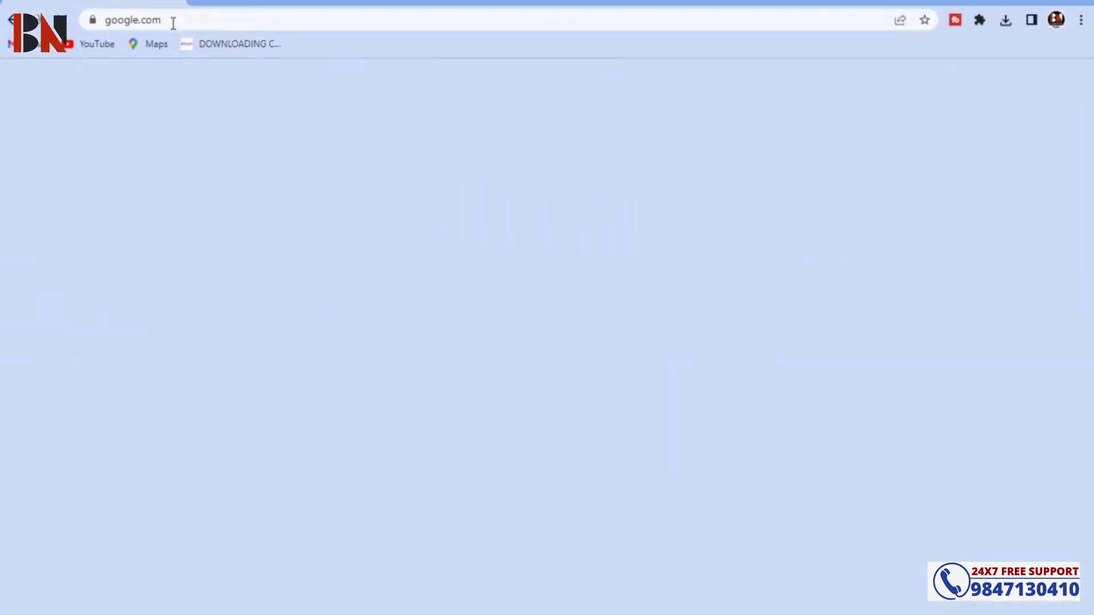
Search Google for "dcp l2535d driver"
click(453, 293)
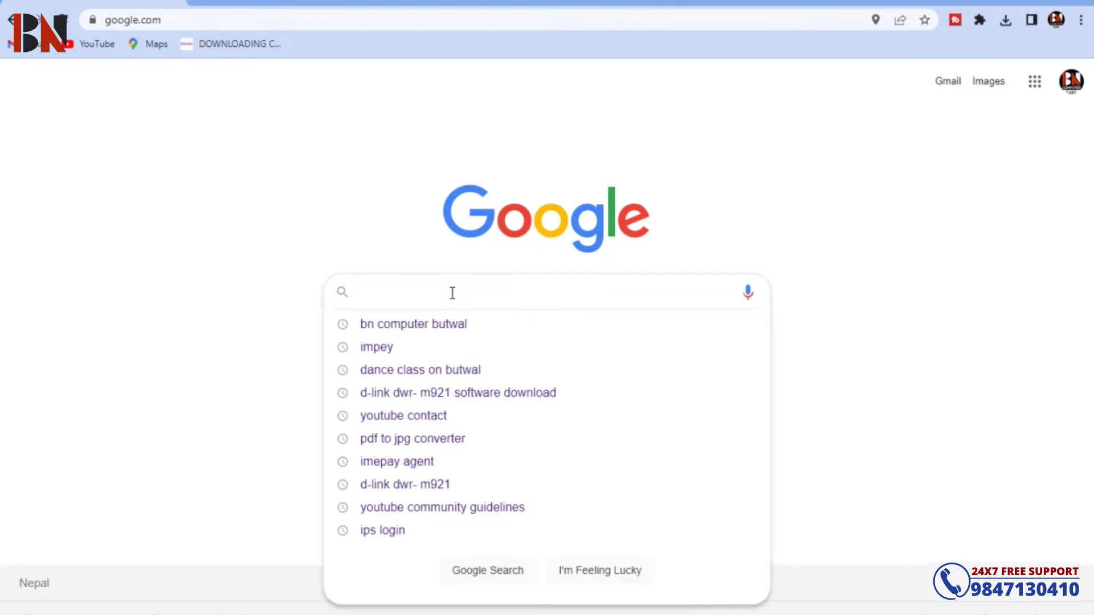
text(dcp l)
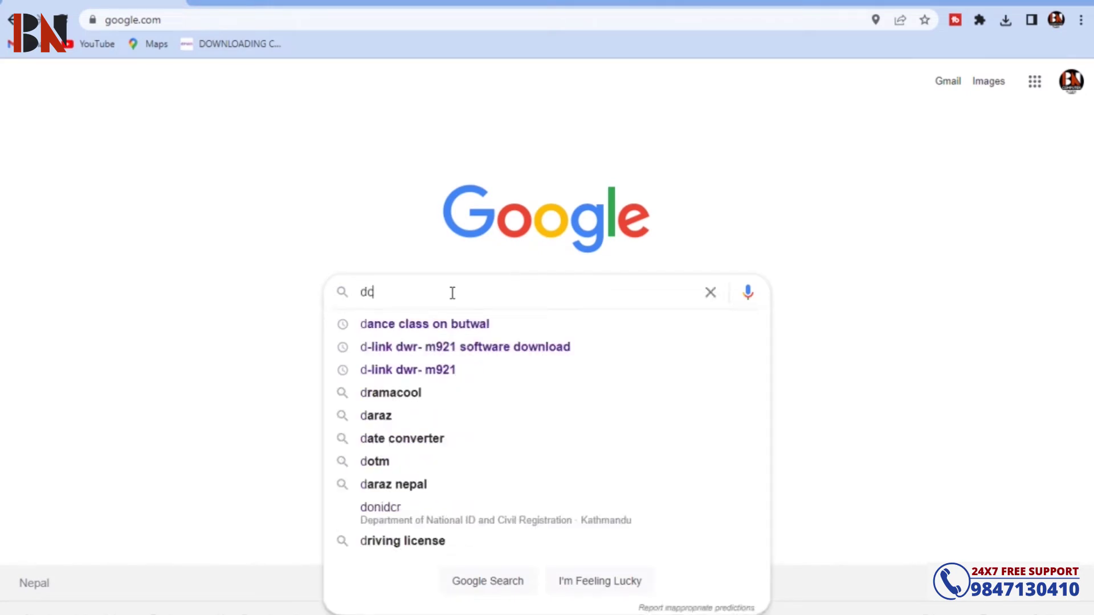
text(2535d)
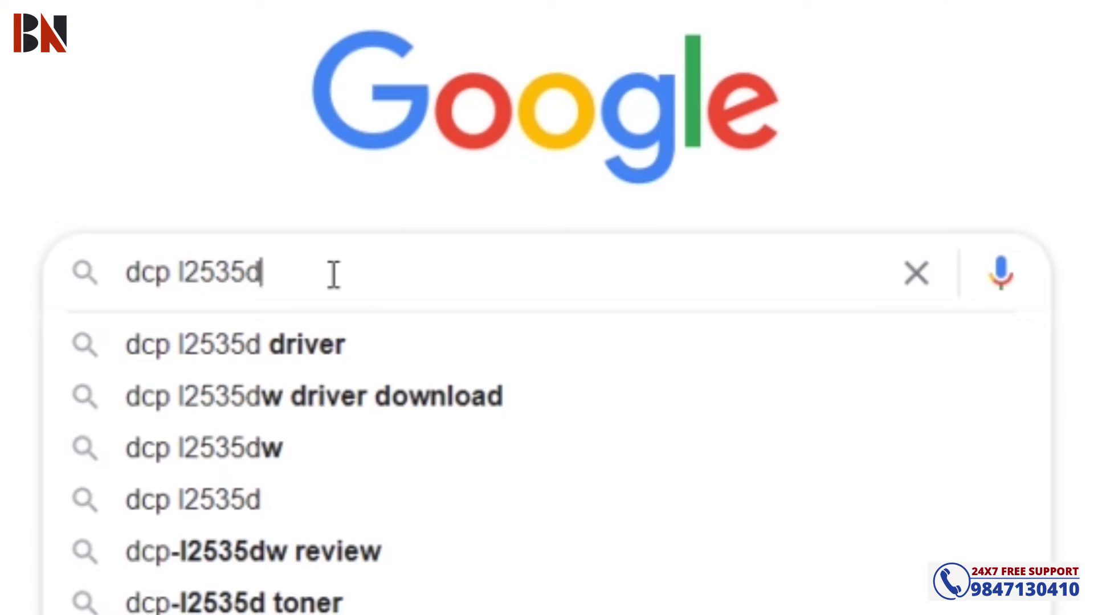
key(Down)
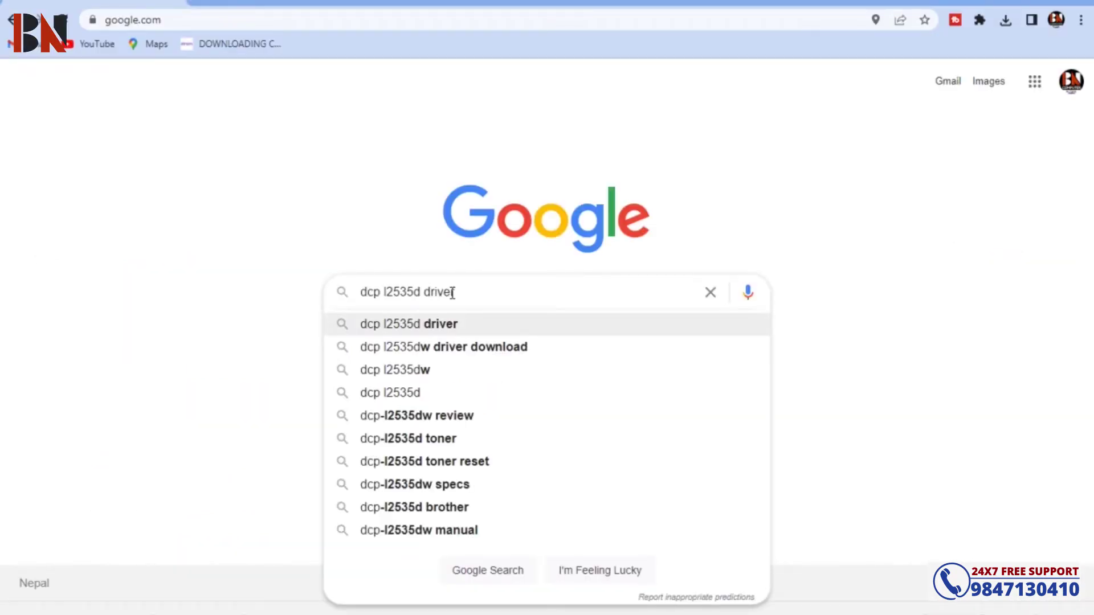
key(Return)
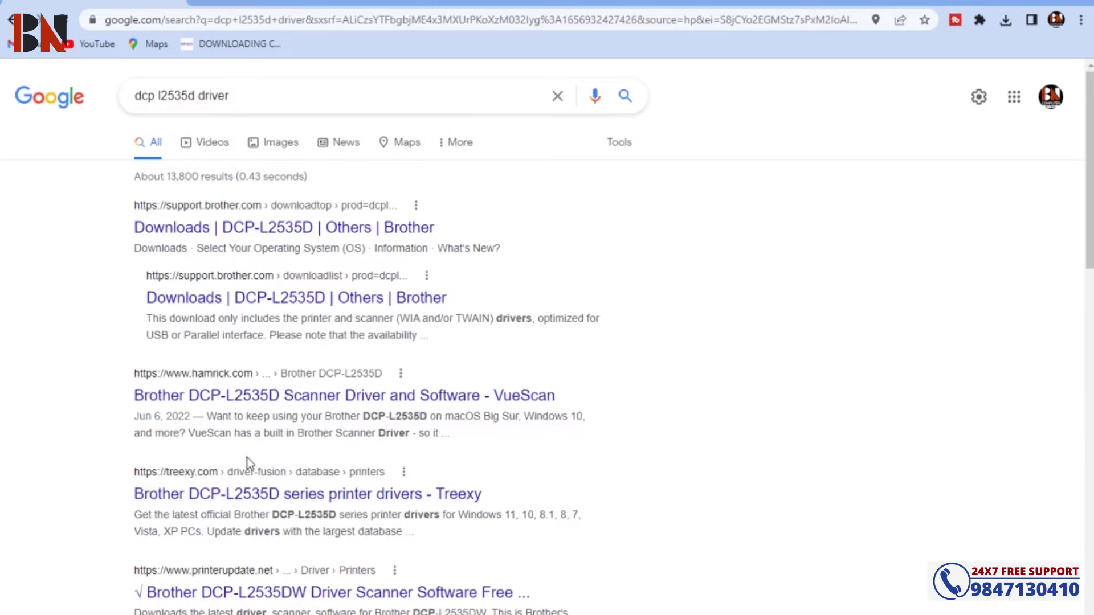
Open the DCP-L2535D Downloads page on support.brother.com from the search results
scroll(247, 460, down, 12)
scroll(235, 535, up, 7)
scroll(241, 542, up, 6)
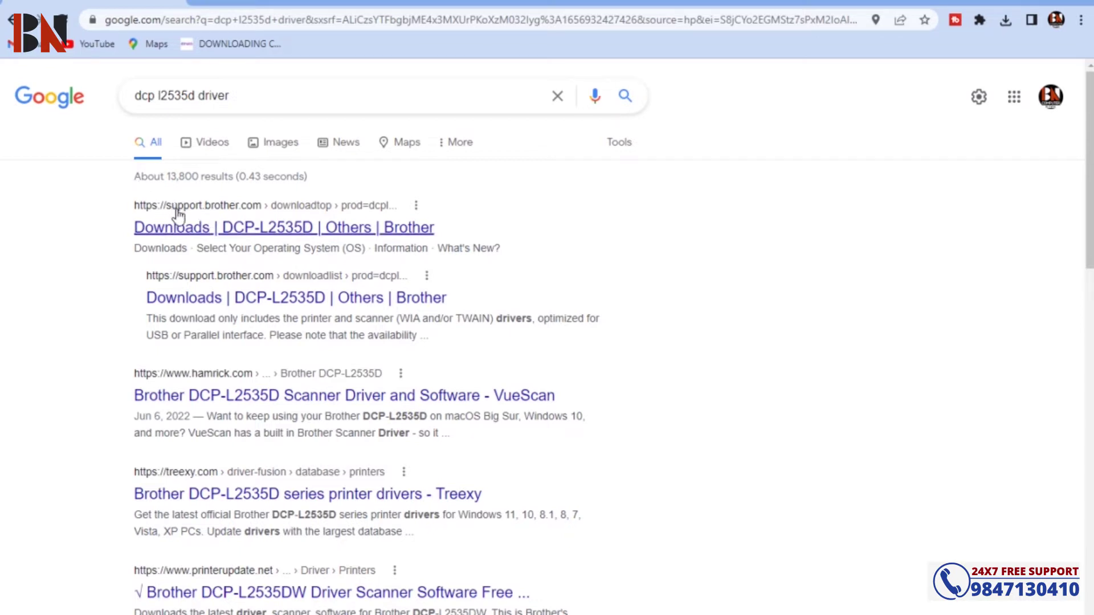
click(199, 229)
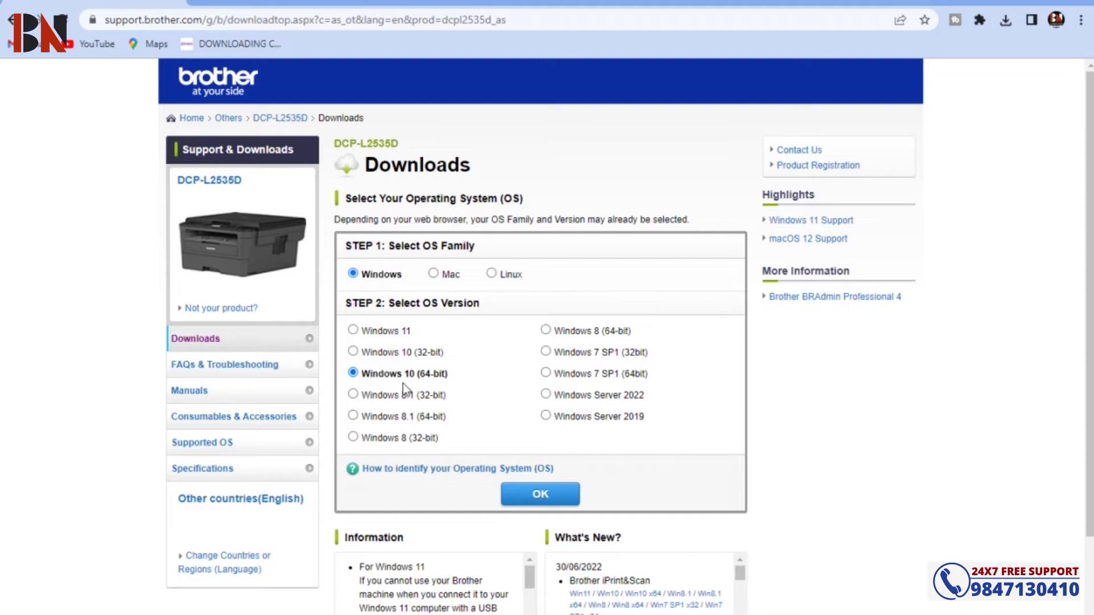
Confirm Windows 10 (64-bit) as the operating system to open the DCP-L2535D download list
scroll(540, 465, down, 2)
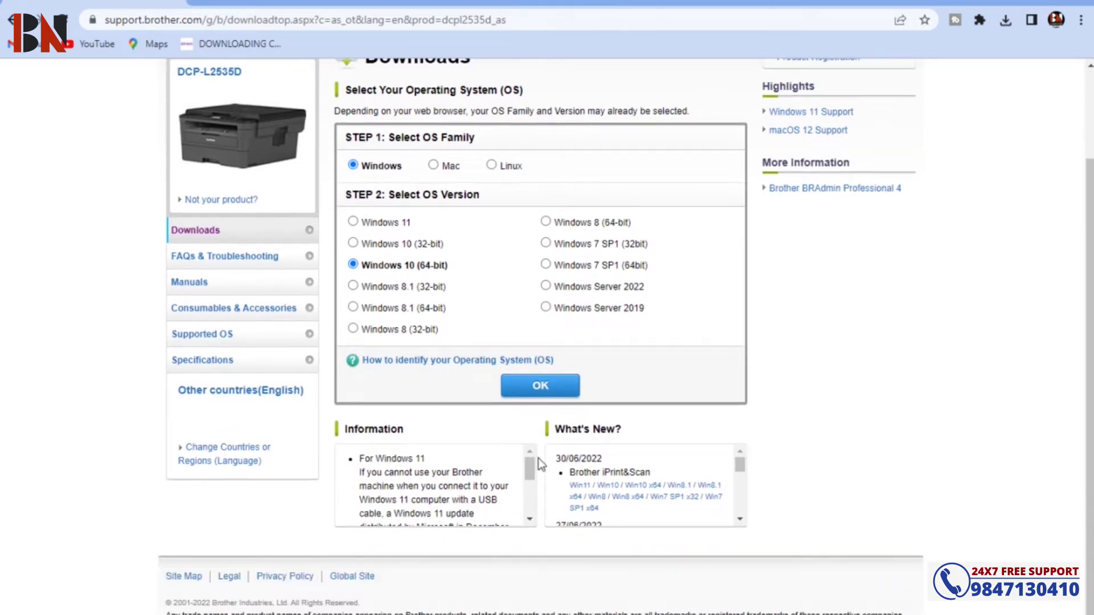
scroll(540, 465, up, 2)
click(542, 495)
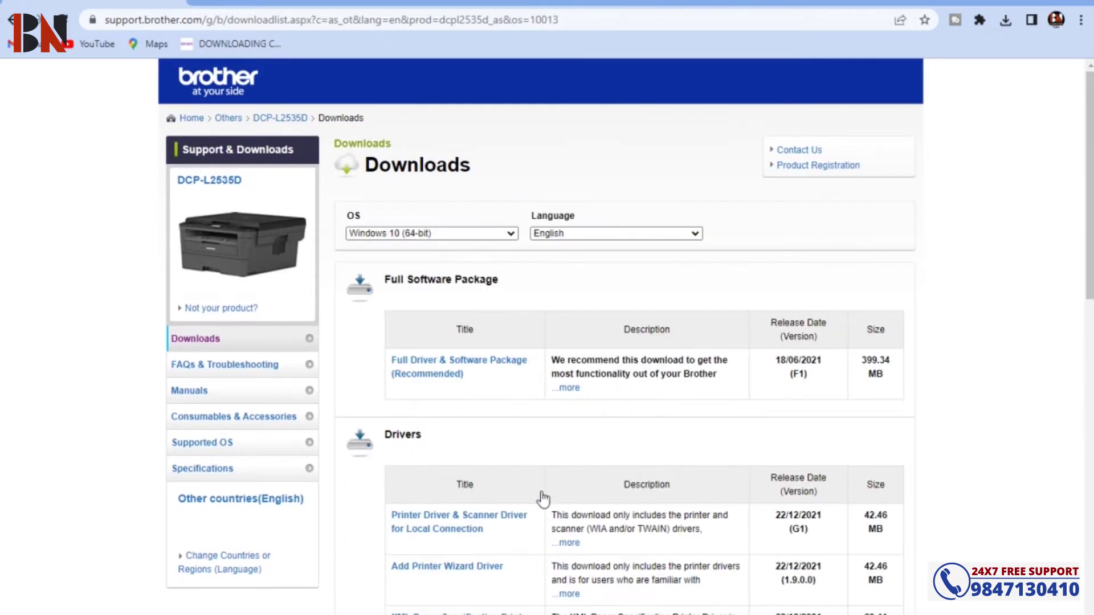
Examine the full software package, drivers and utilities offered for the DCP-L2535D on Windows 10 (64-bit)
scroll(446, 321, down, 4)
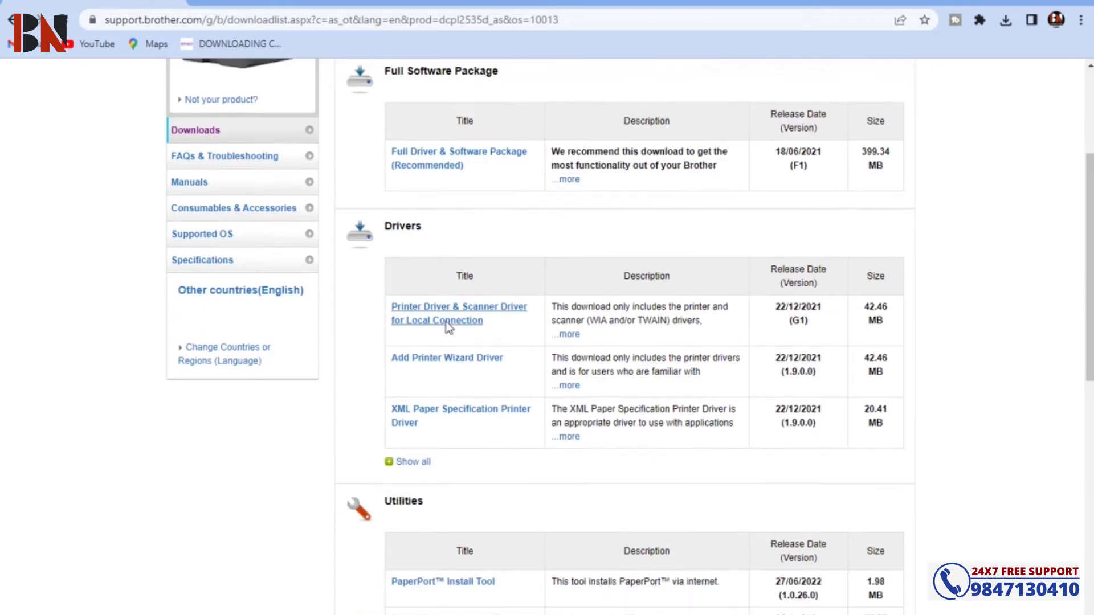
scroll(445, 321, up, 4)
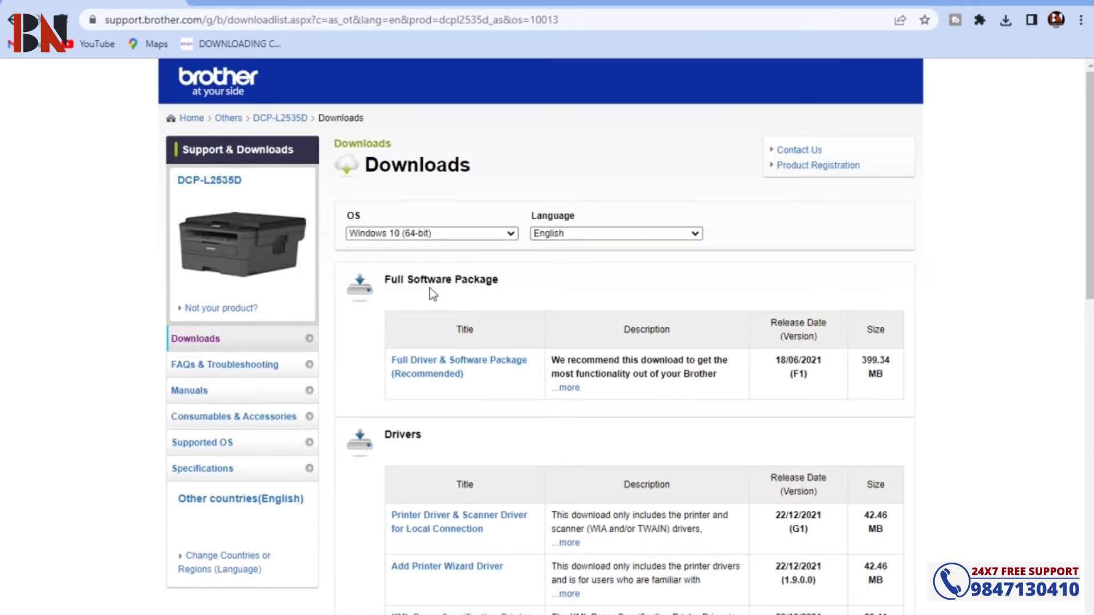
scroll(452, 495, down, 6)
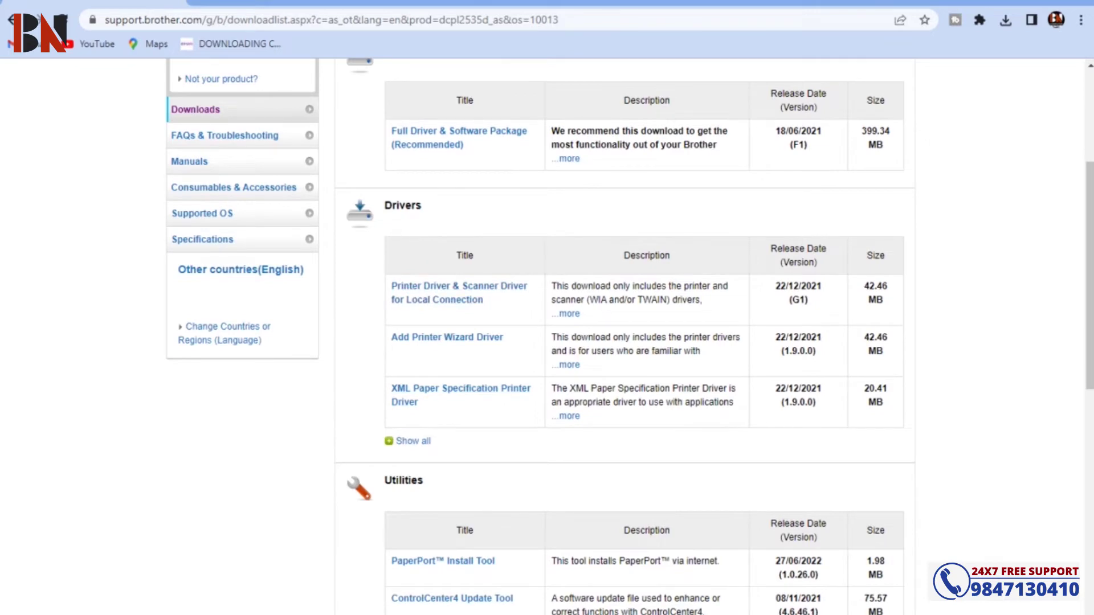
scroll(376, 546, down, 9)
scroll(375, 548, up, 15)
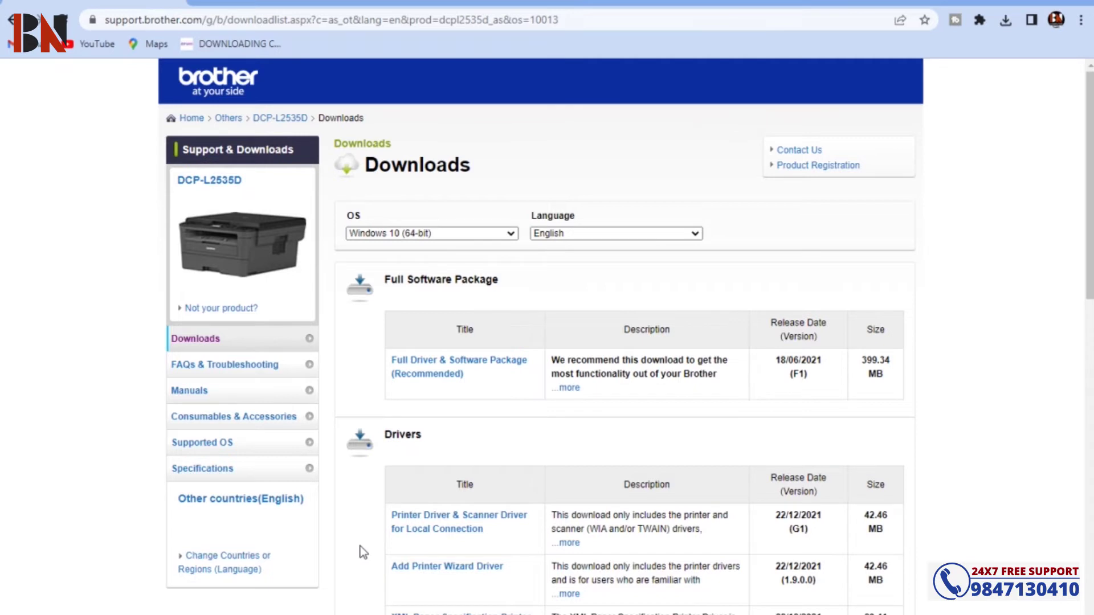
Open the Full Driver & Software Package (Recommended) page and agree to the EULA to download it
click(451, 371)
click(459, 370)
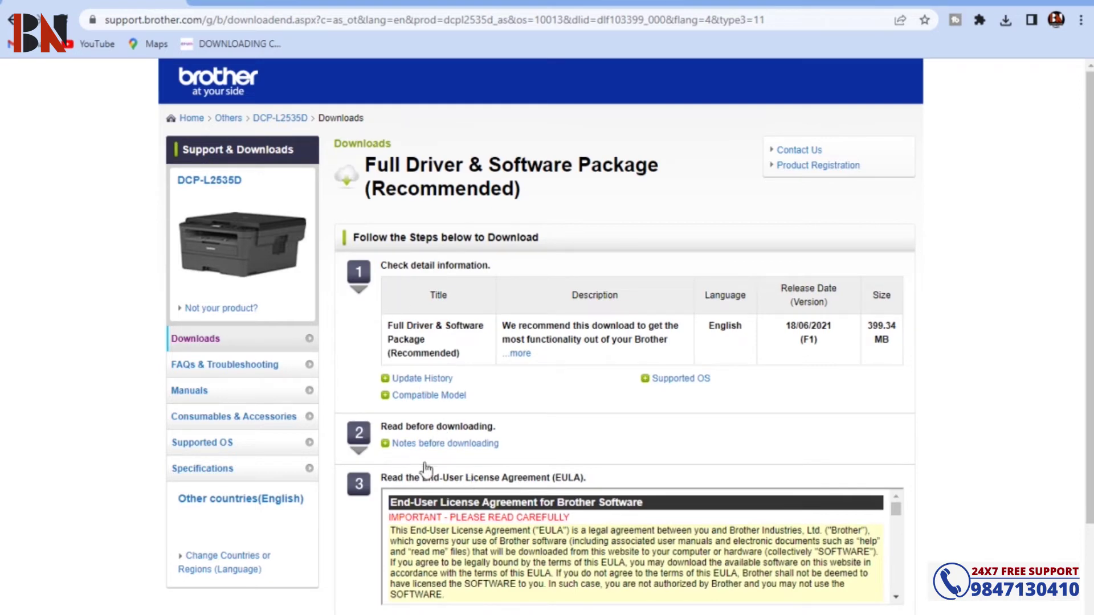
scroll(420, 469, down, 2)
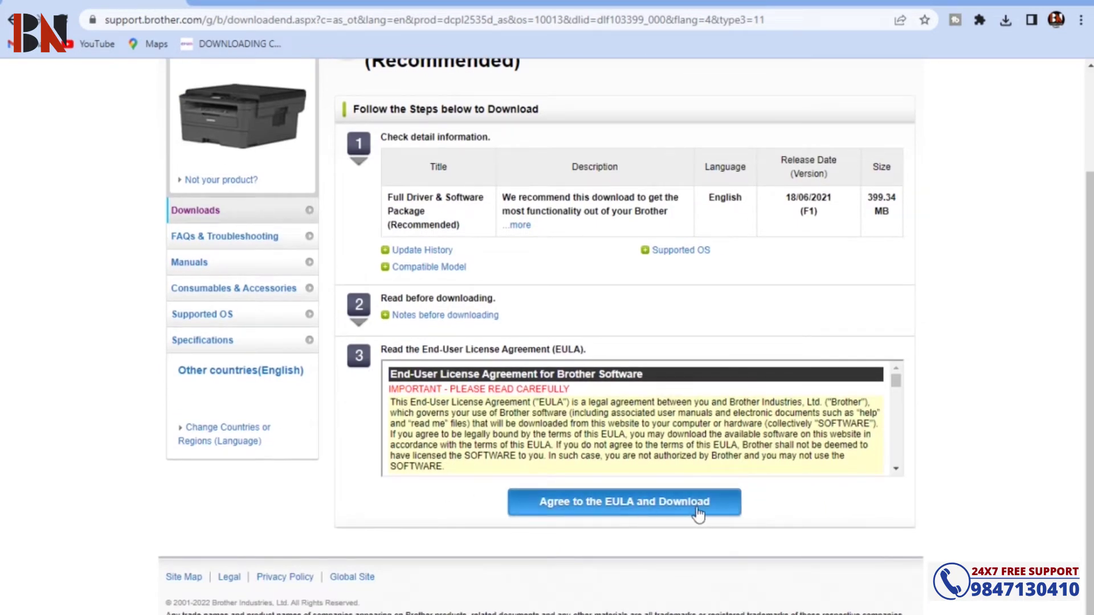
click(621, 513)
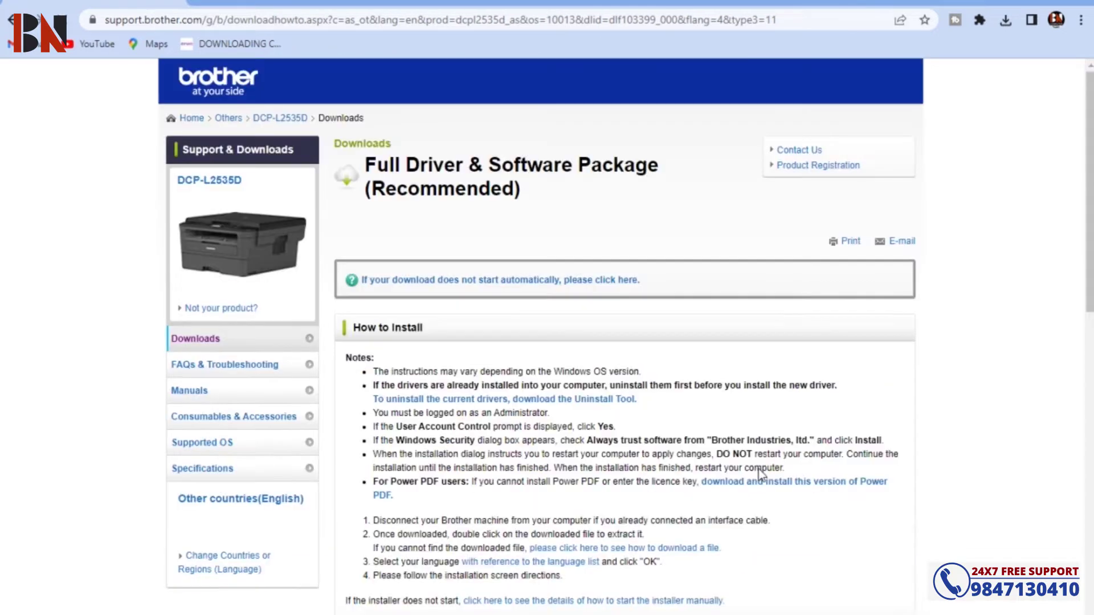
Start the package download manually and keep the blocked Y17C_C1_U_PP-inst-F1 (1).EXE file
scroll(463, 318, up, 2)
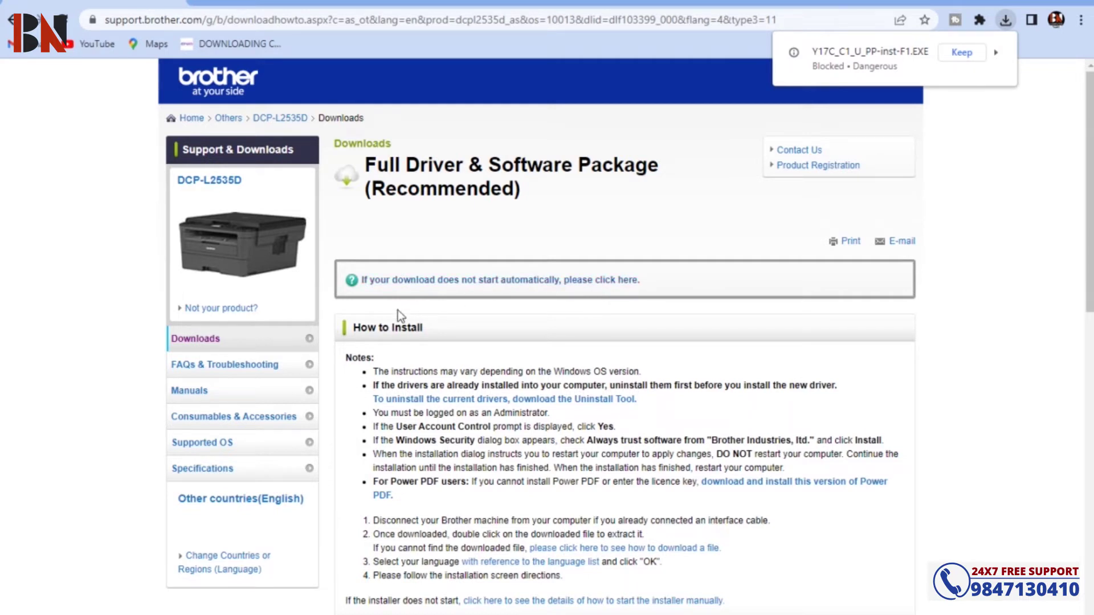
click(501, 280)
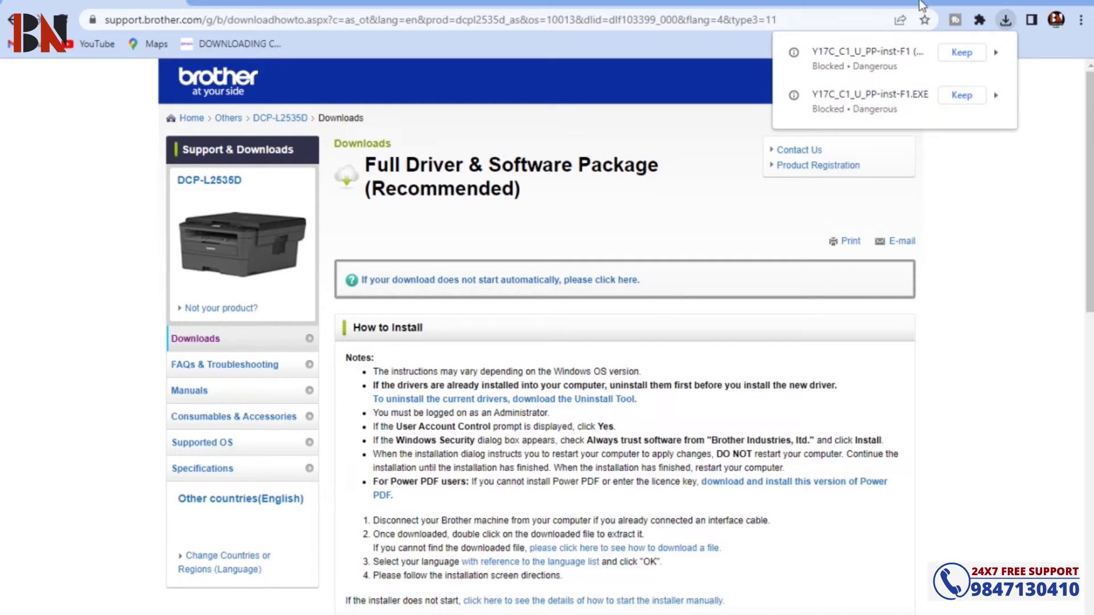
click(964, 53)
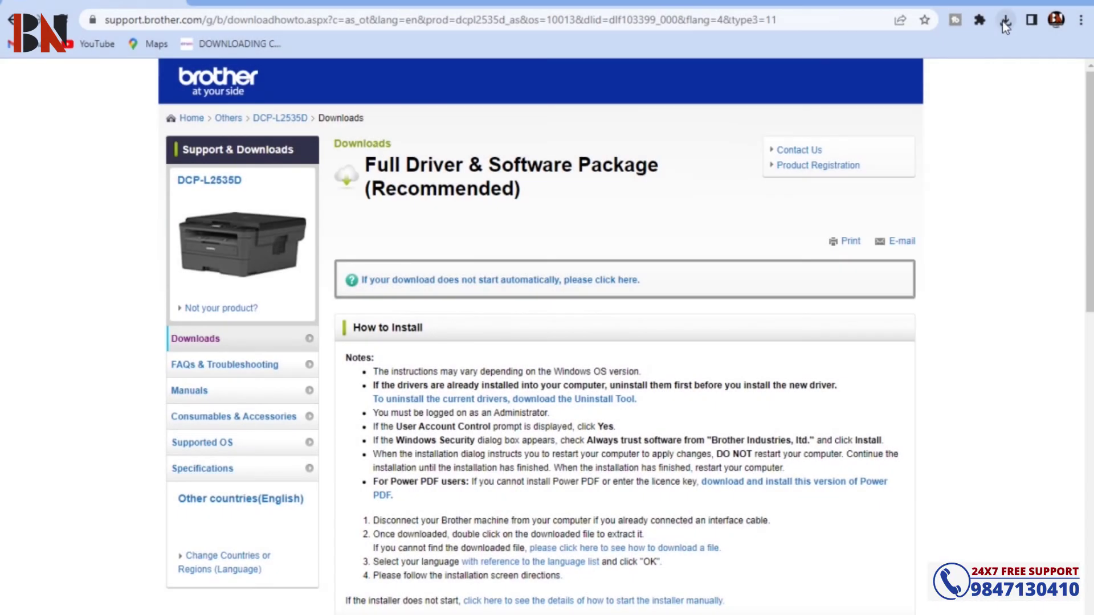
Run the downloaded Y17C_C1_U_PP-inst-F1 (1).EXE installer and continue with English(United States) as the language
click(1004, 21)
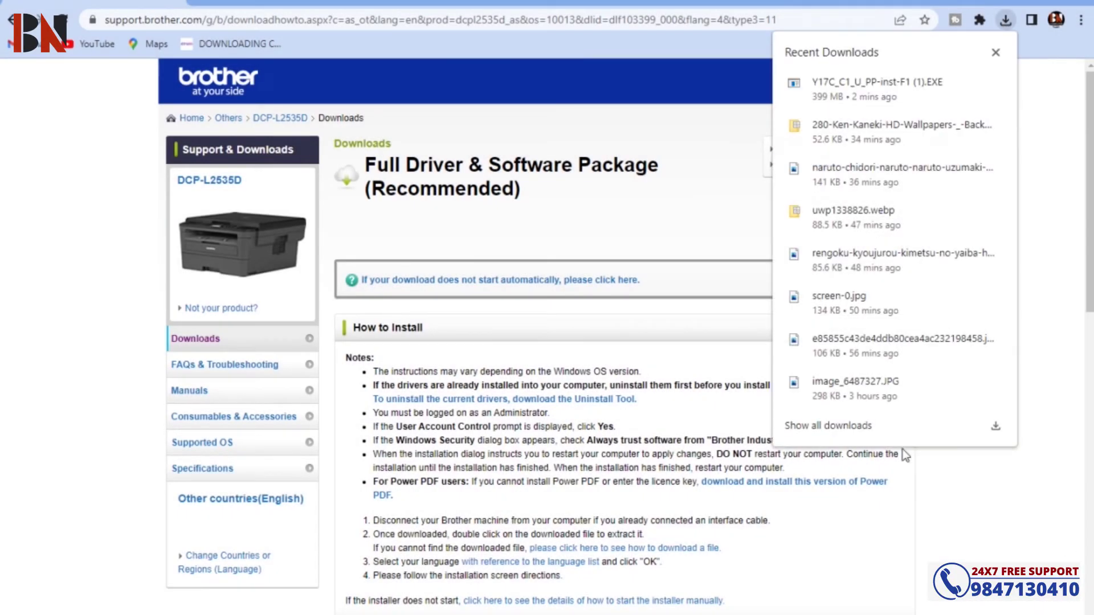
click(877, 94)
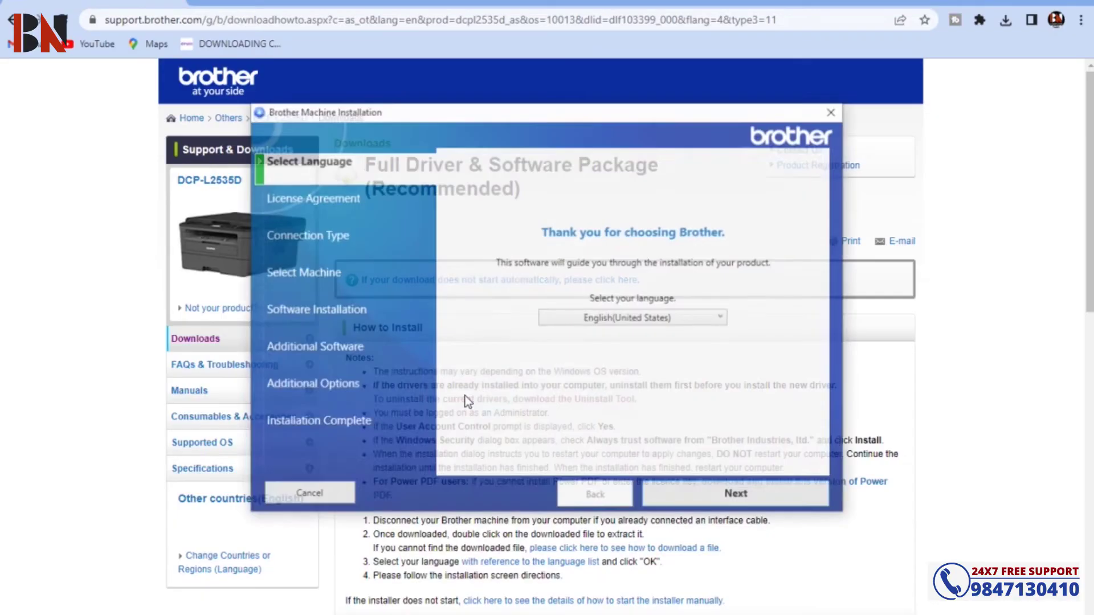
click(636, 321)
click(637, 323)
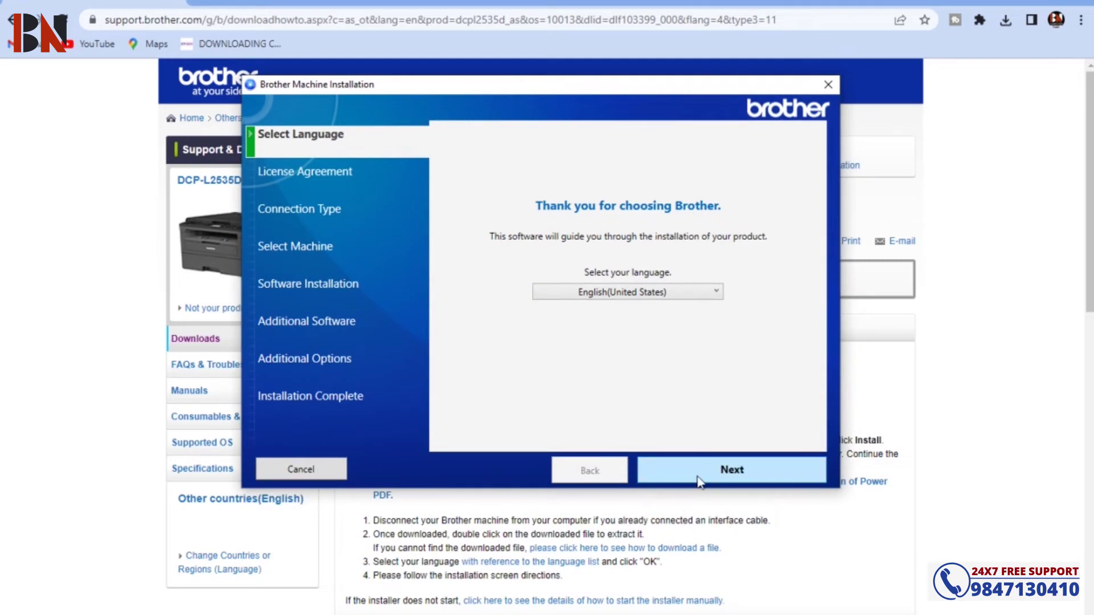
click(698, 478)
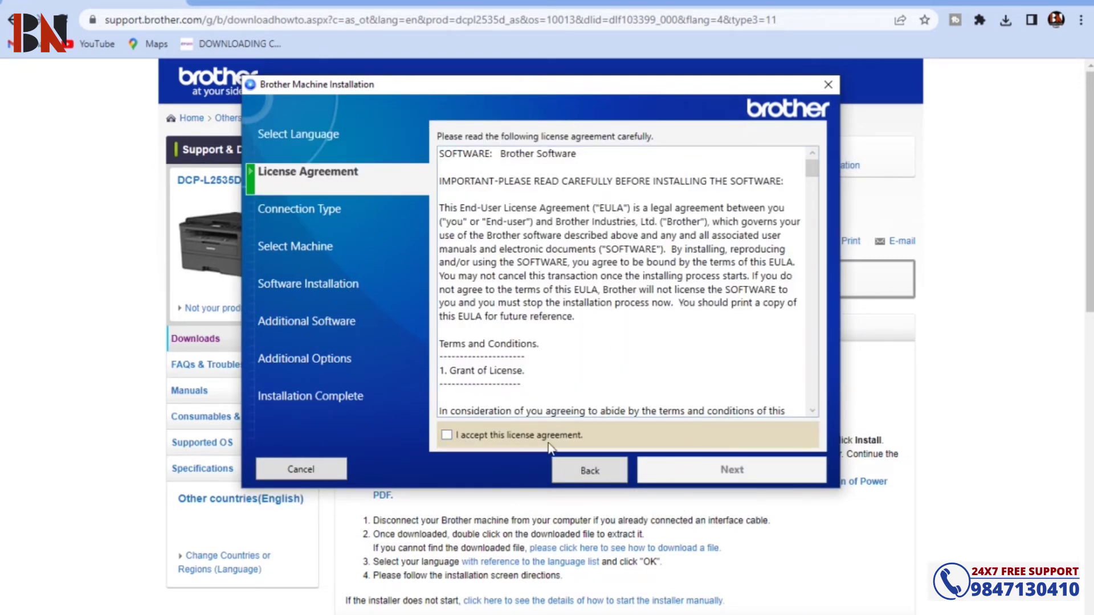
Accept the license agreement and install the USB-connected DCP-L2535D series with the Standard (Recommended) installation type
click(447, 435)
click(733, 469)
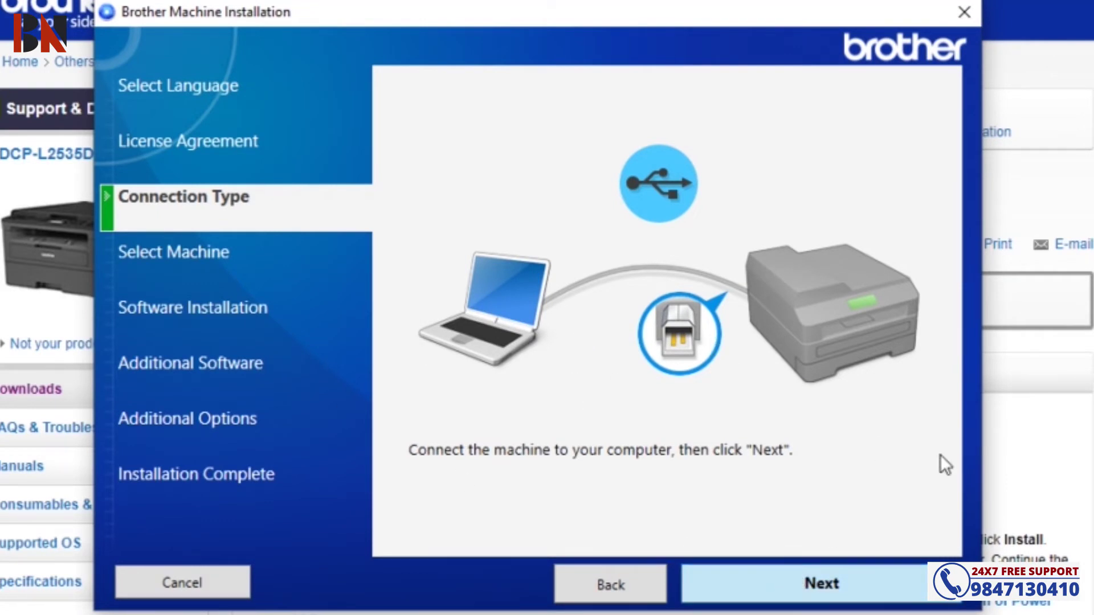
click(832, 573)
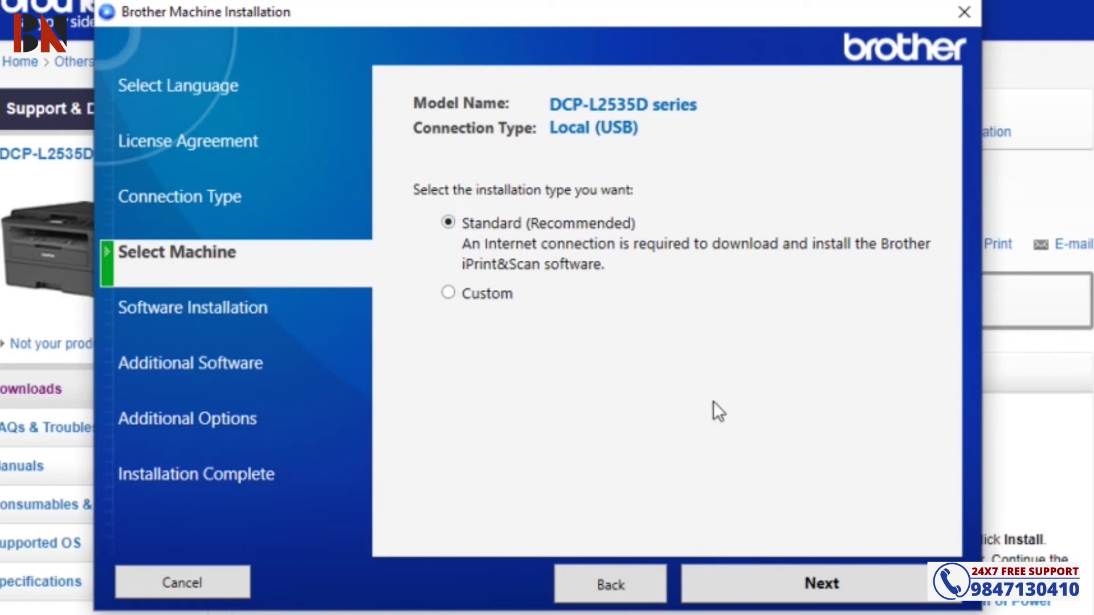
click(783, 582)
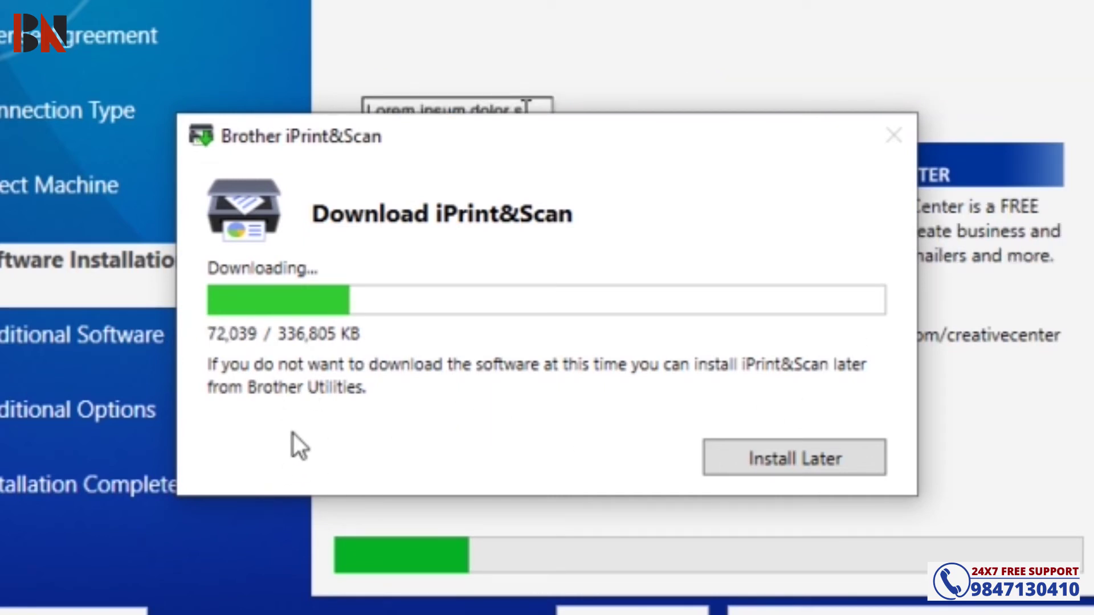
Postpone the iPrint&Scan installation by cancelling its download
drag(520, 132, 423, 88)
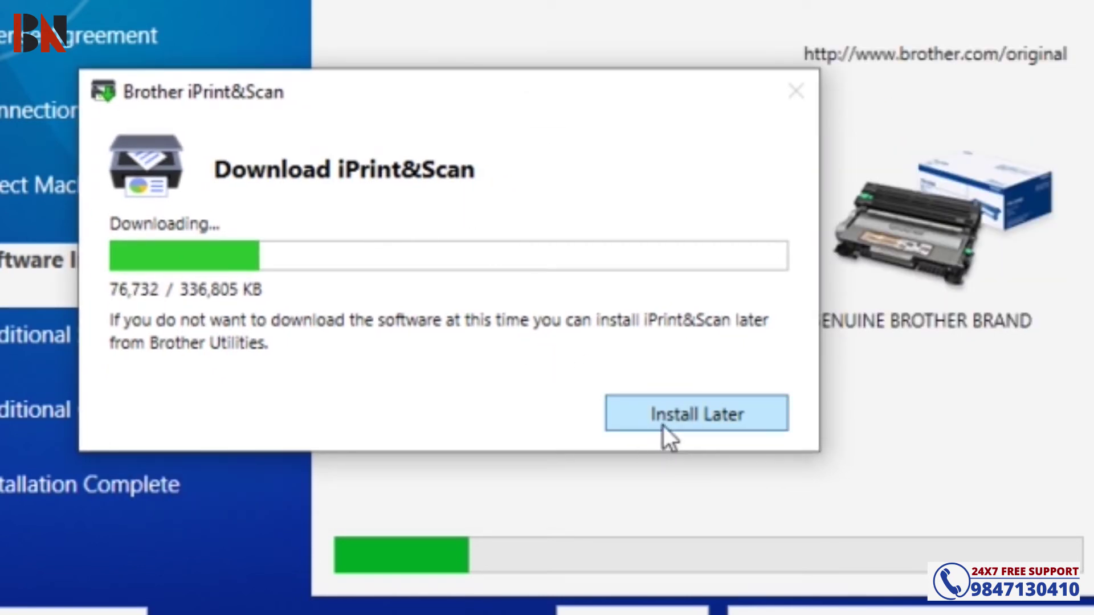
click(660, 409)
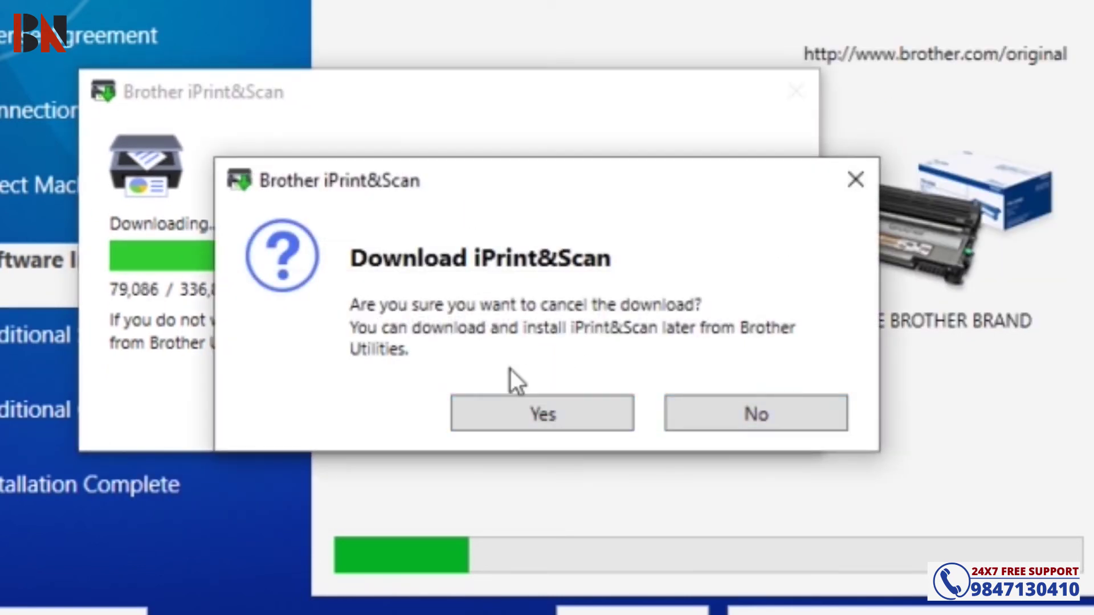
click(550, 415)
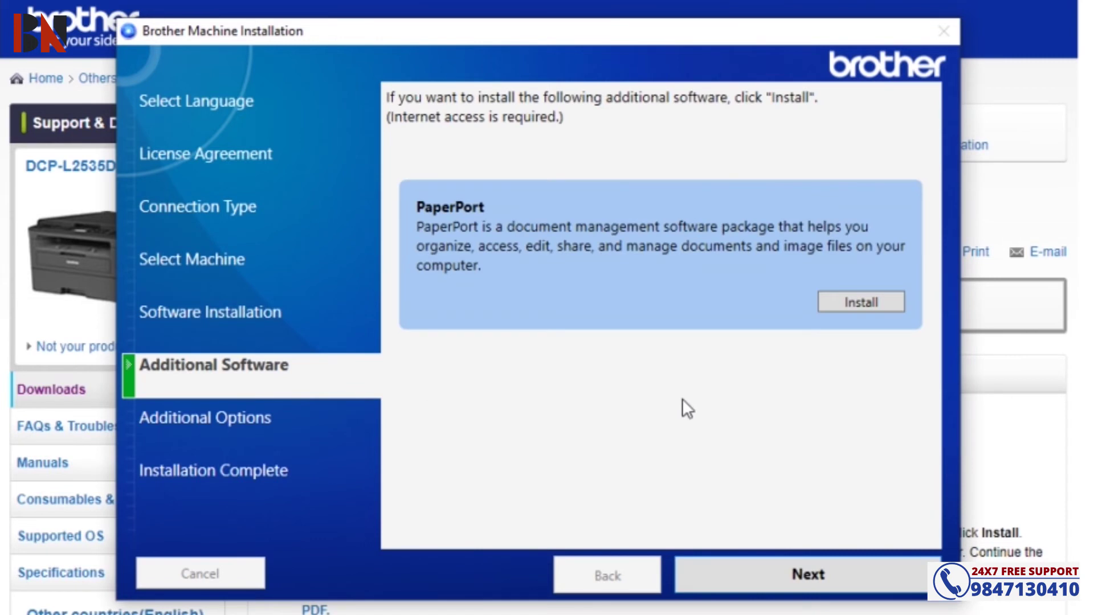
Skip installing PaperPort, keep the Brother Product Research and Support Program option selected, and finish the installation
click(797, 592)
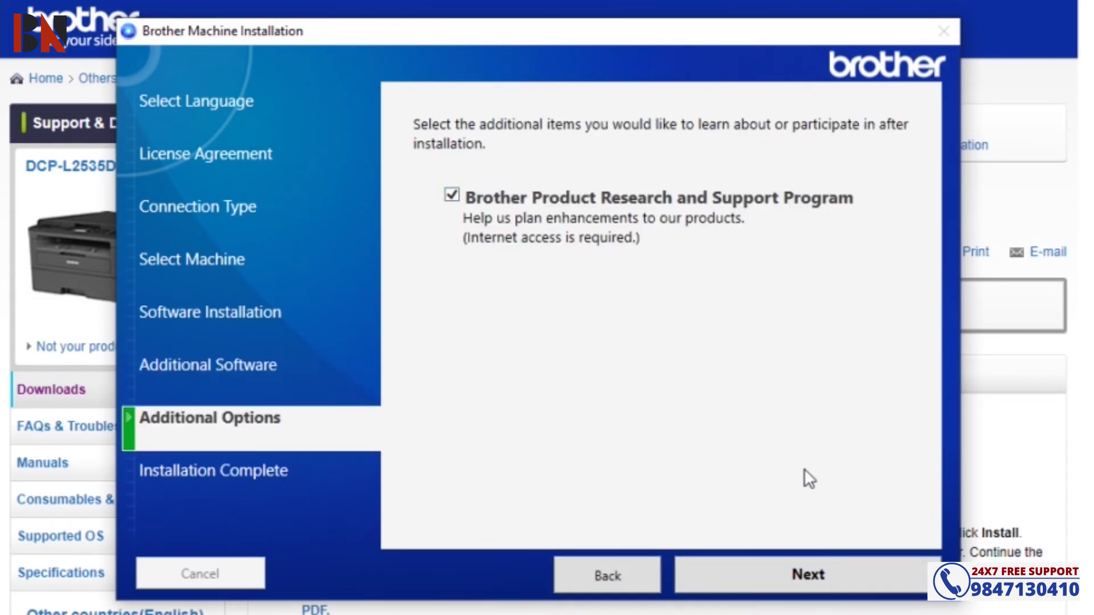
click(760, 566)
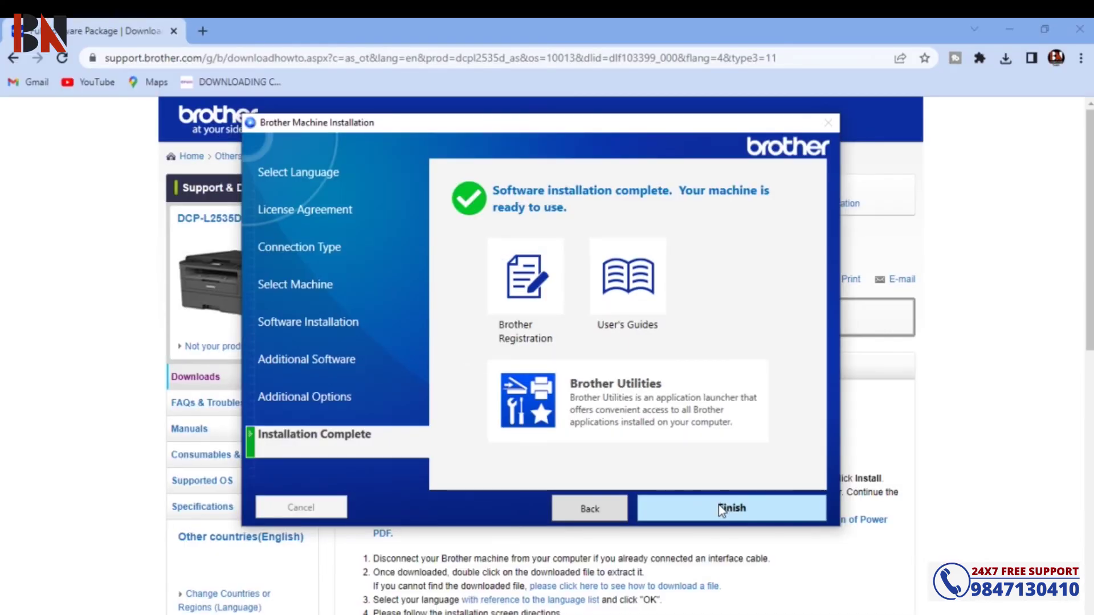
click(801, 575)
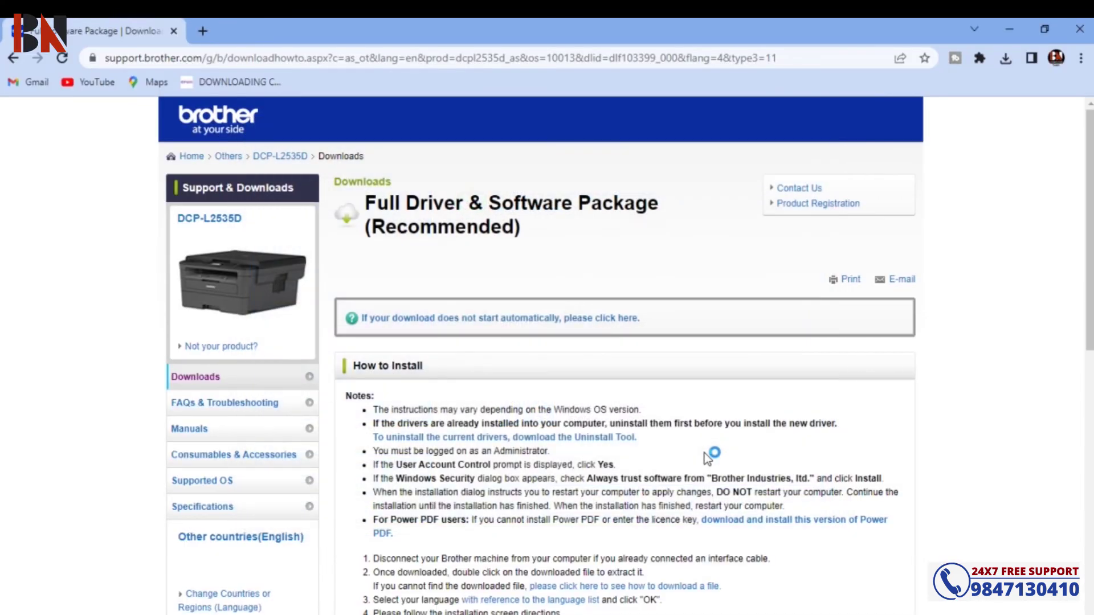
Minimize the browser, open Brother Utilities from the desktop and choose DCP-L2535D series as the machine
click(1063, 20)
click(1011, 29)
click(1010, 26)
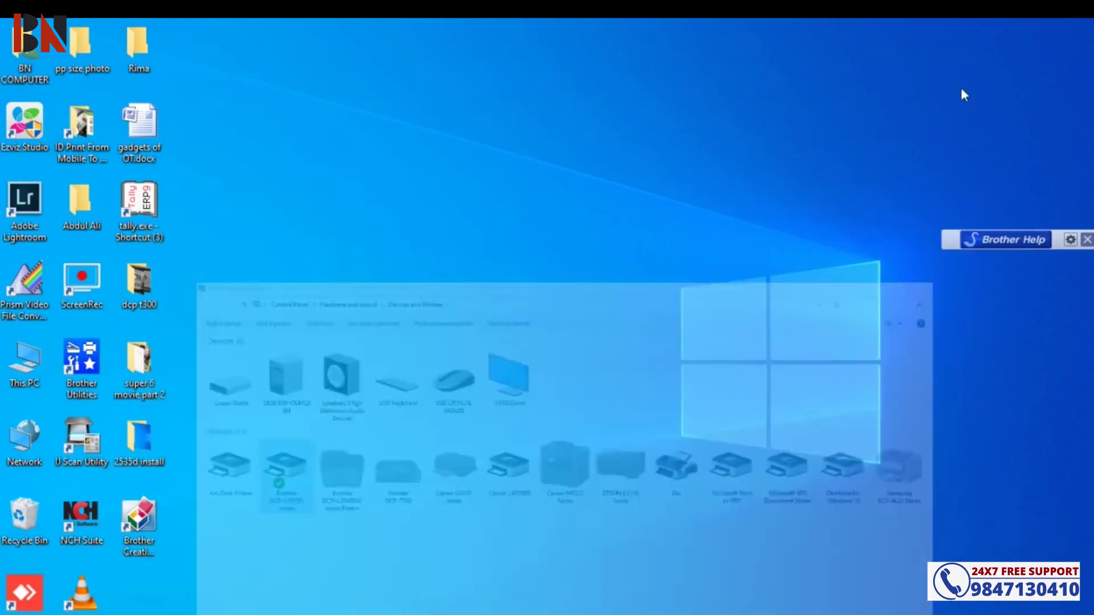
double_click(92, 367)
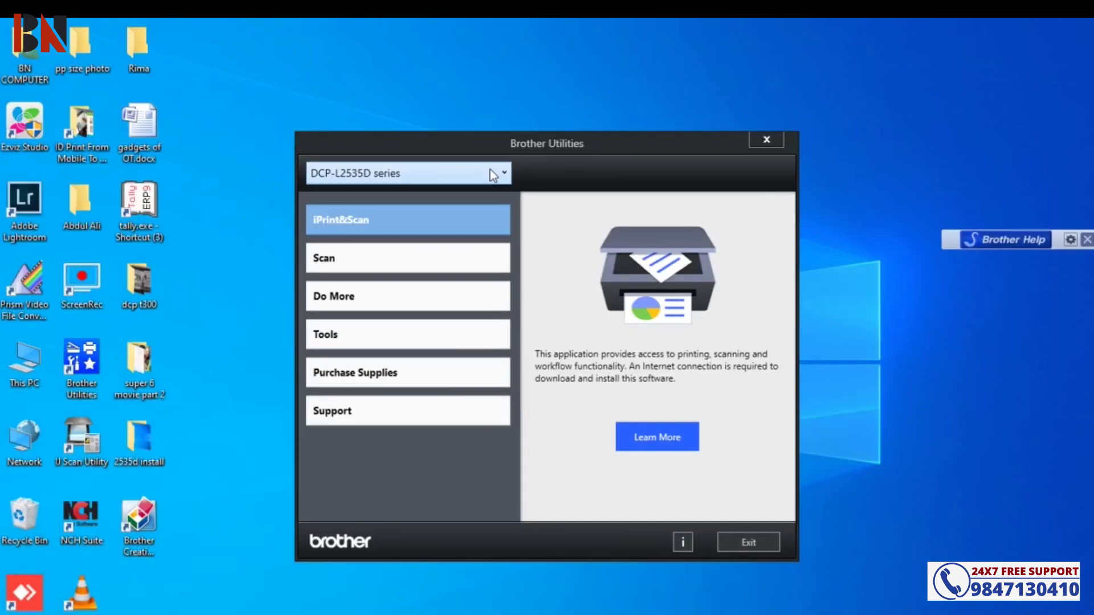
click(493, 175)
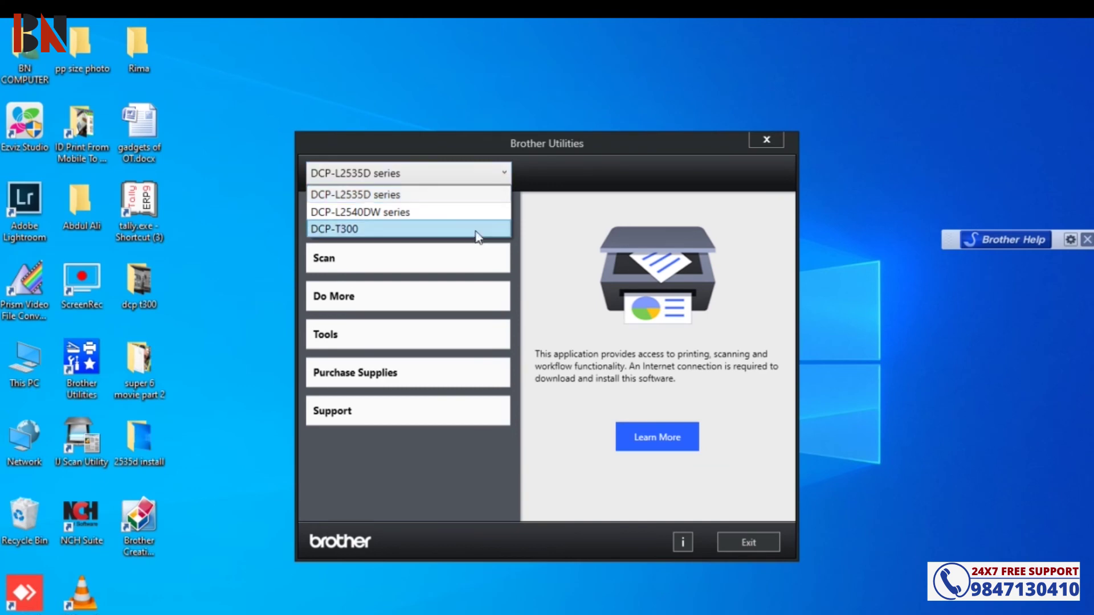
click(490, 191)
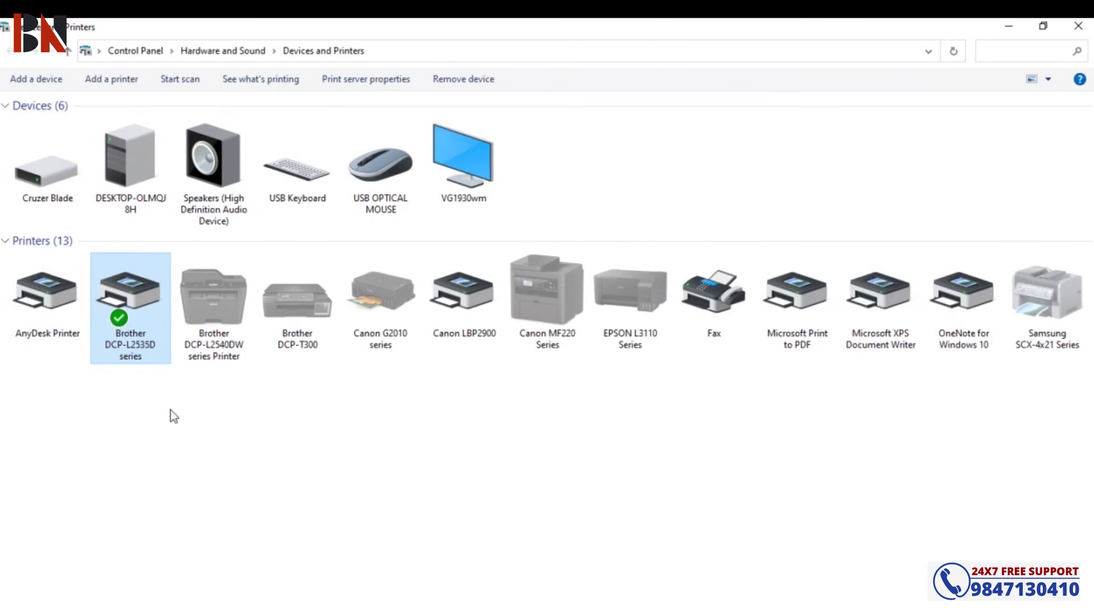
Open the Brother DCP-L2535D series printing preferences and set 2-sided / Booklet to 2-sided
right_click(119, 323)
click(199, 367)
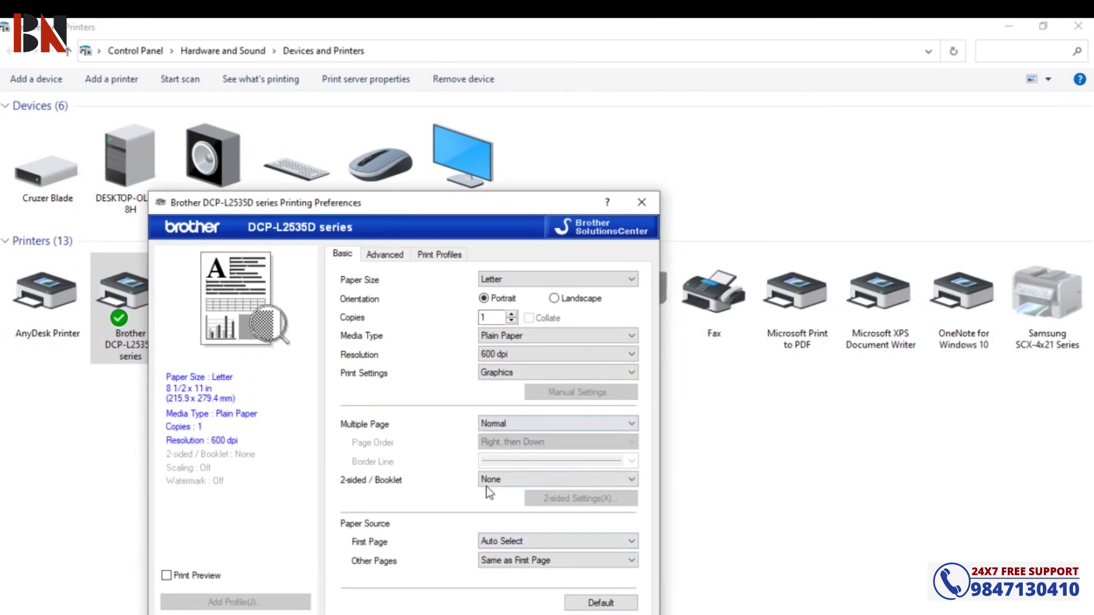
click(504, 479)
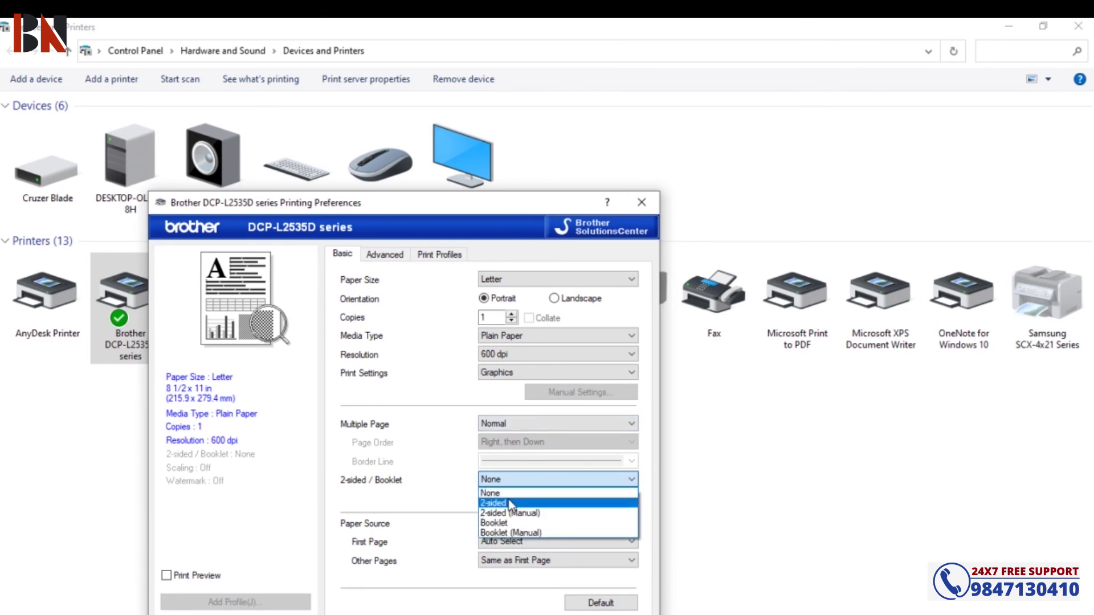
click(510, 503)
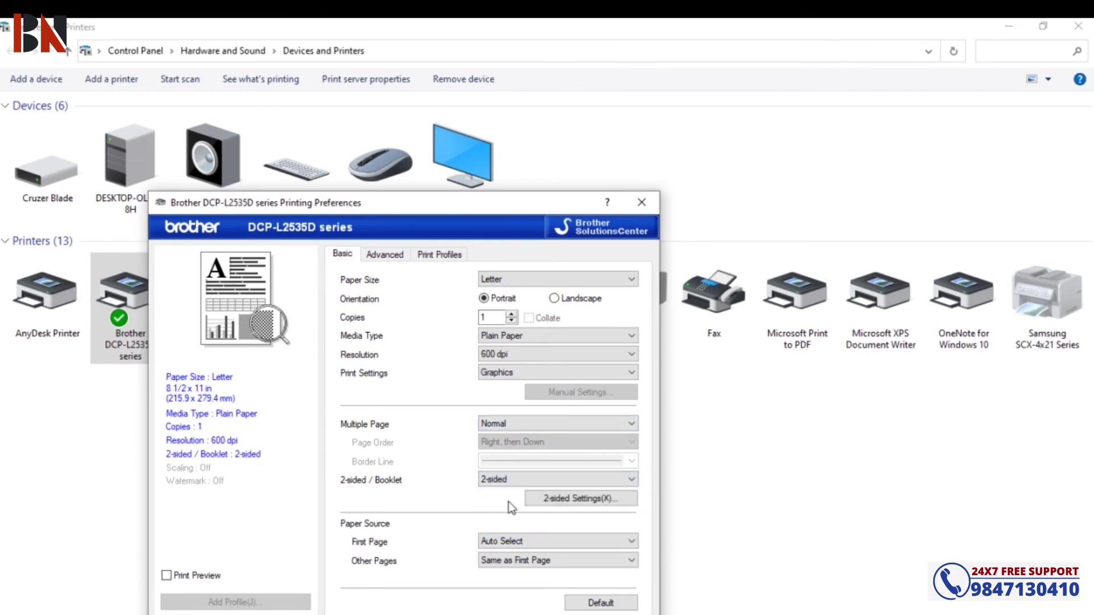
Set 2-sided / Booklet back to None and close the printing preferences without applying changes
click(508, 478)
click(510, 491)
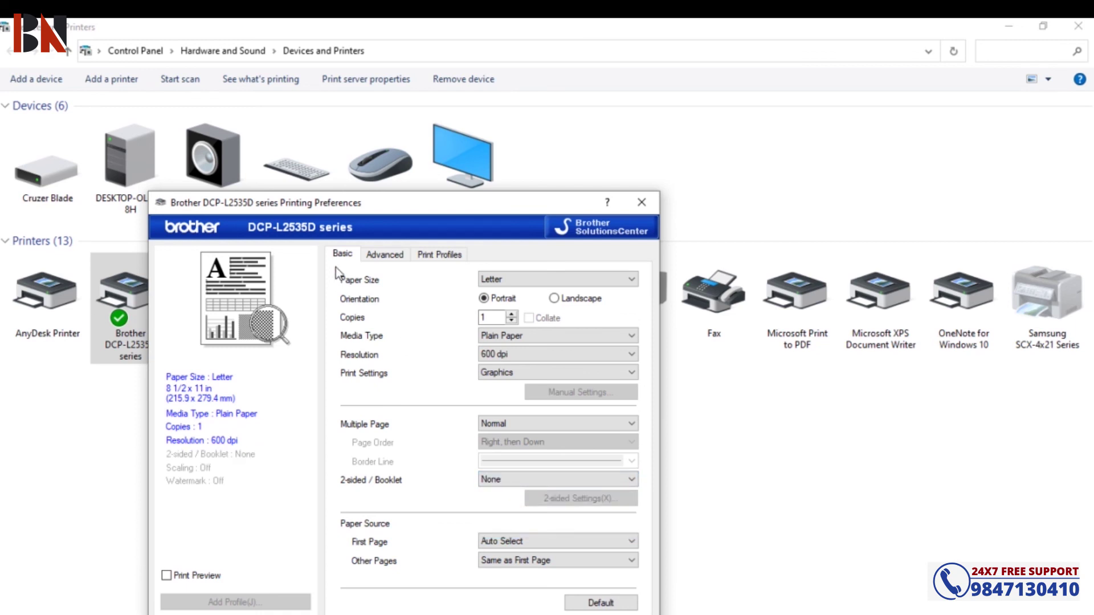
drag(409, 210, 503, 139)
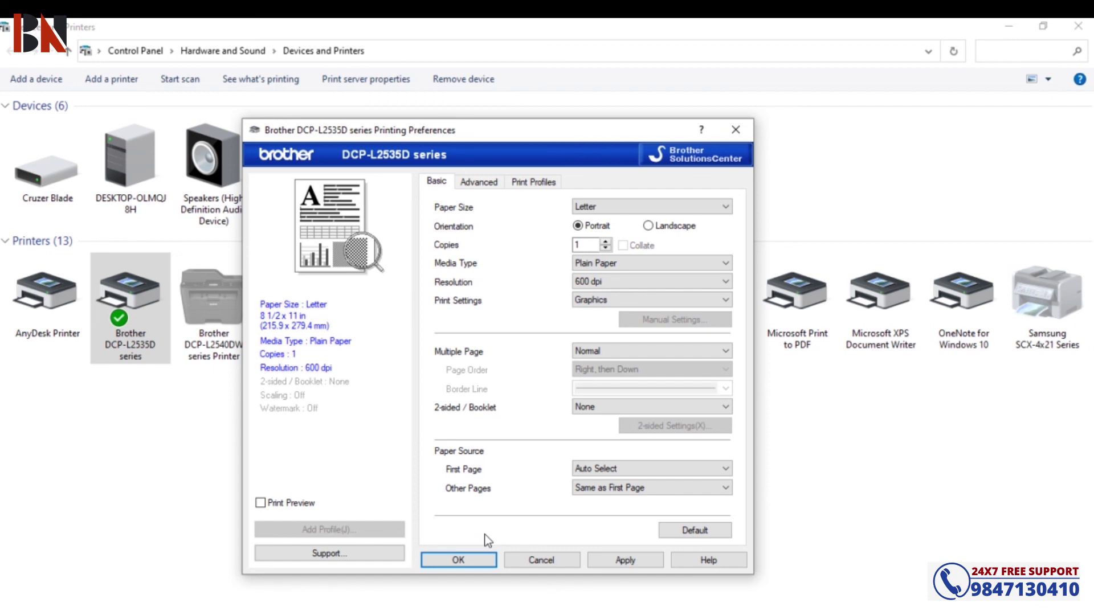
click(736, 131)
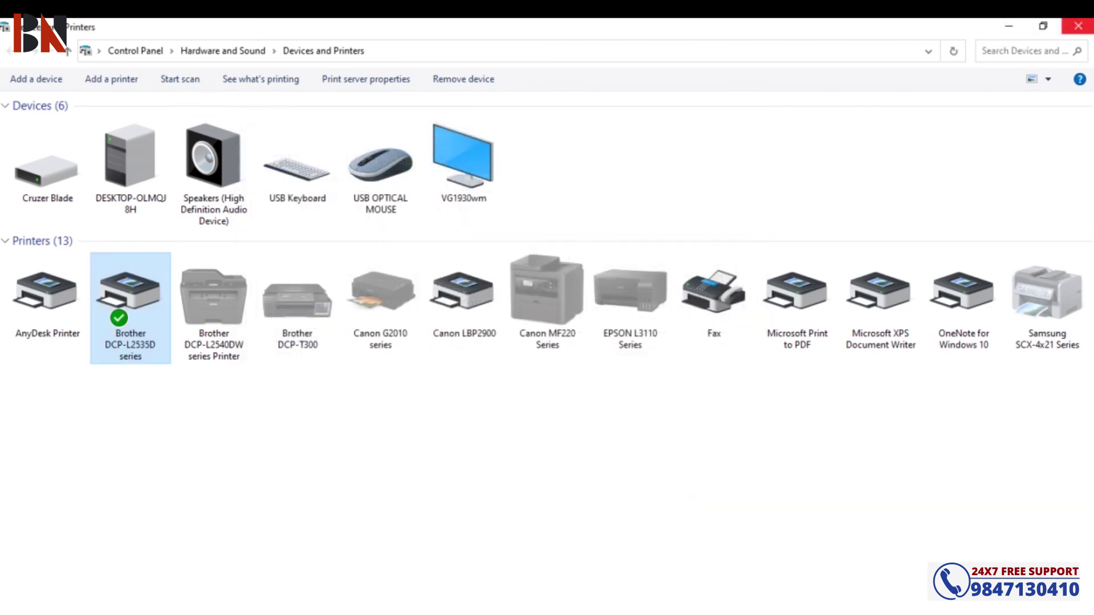